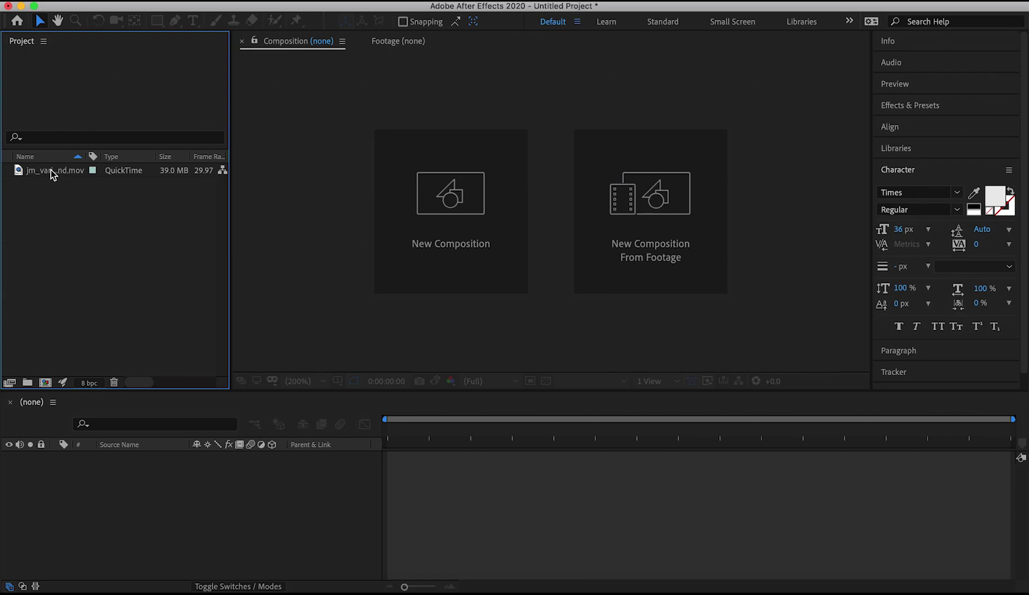
Create the composition jm_varialheelwallride_legend from the skate clip.
click(52, 171)
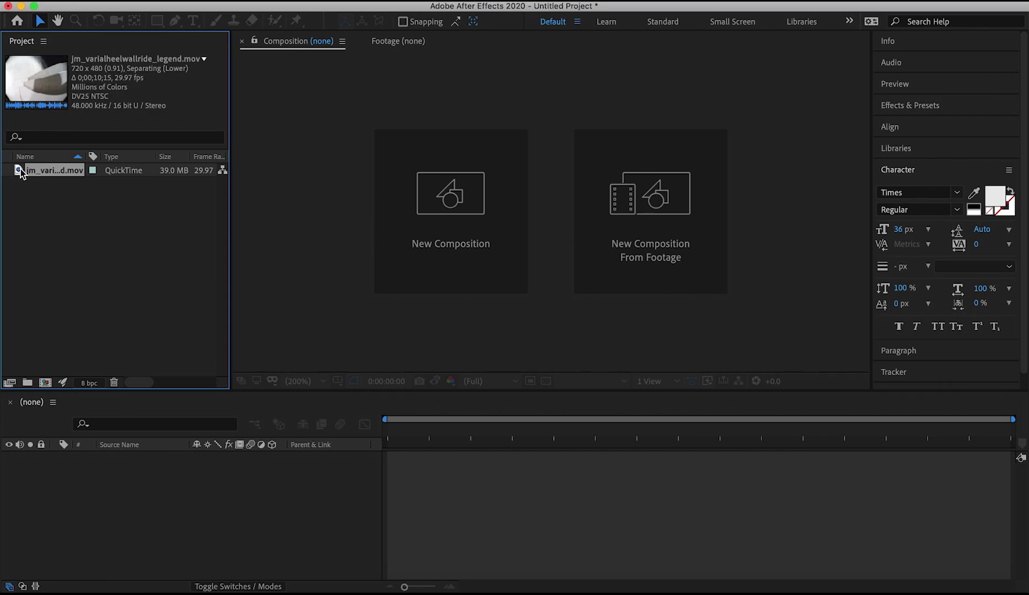
drag(20, 172, 456, 211)
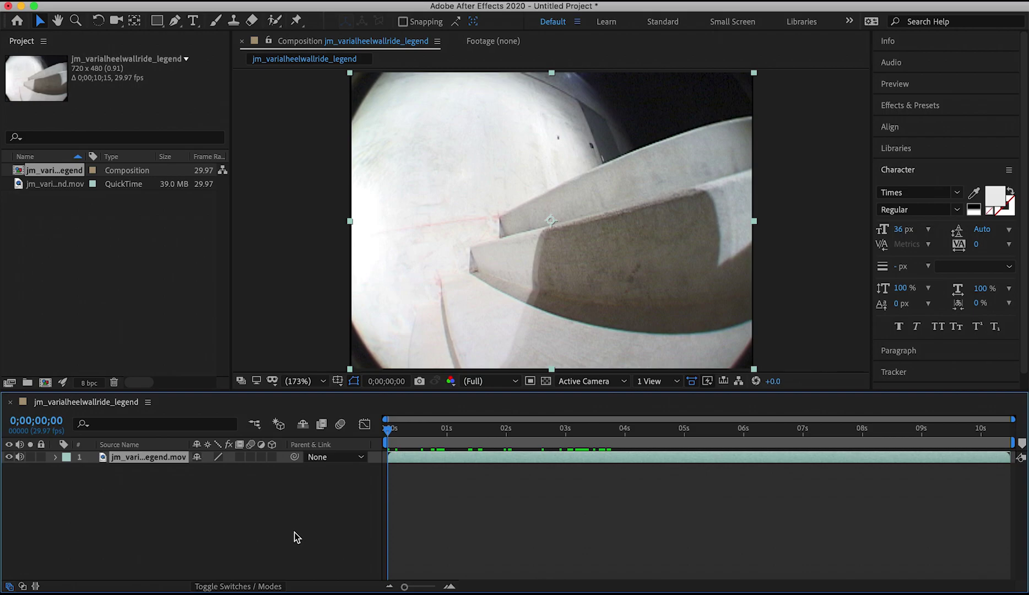
Enable Time Remapping on the clip layer and scrub to frame 0;00;04;02.
key(super+alt+t)
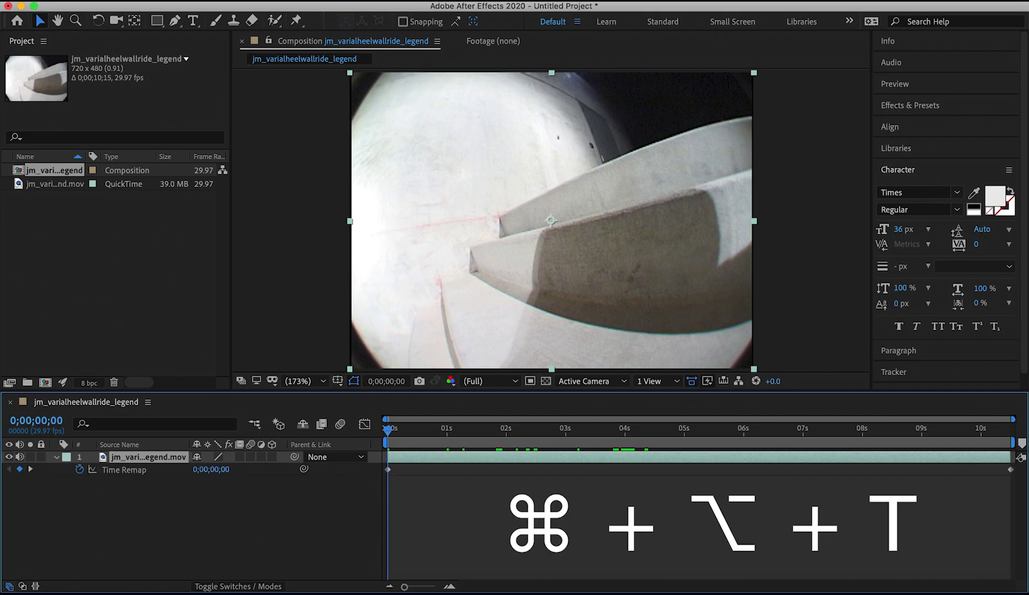
click(251, 1)
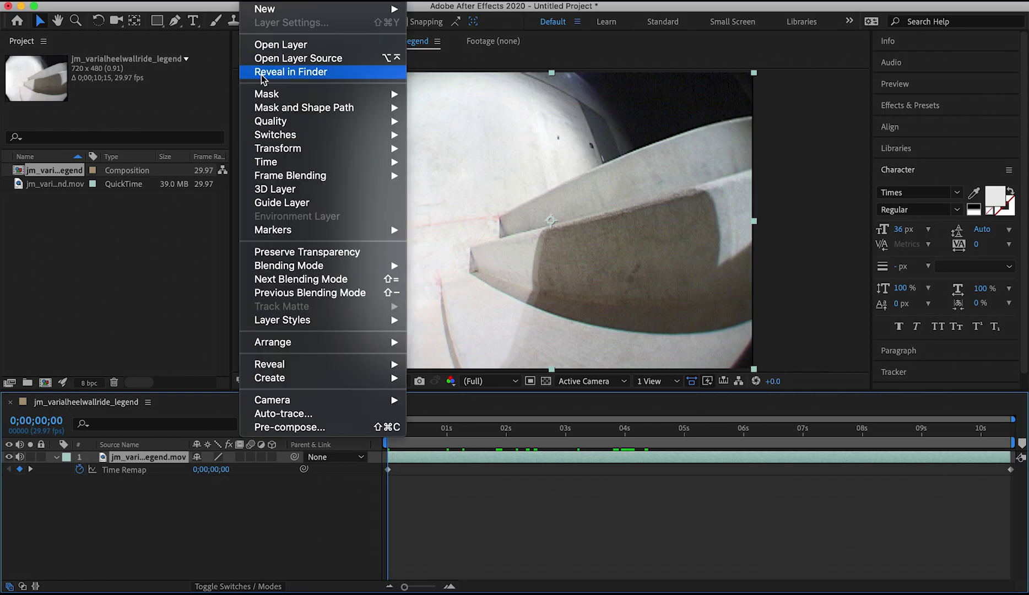
mouse_move(318, 157)
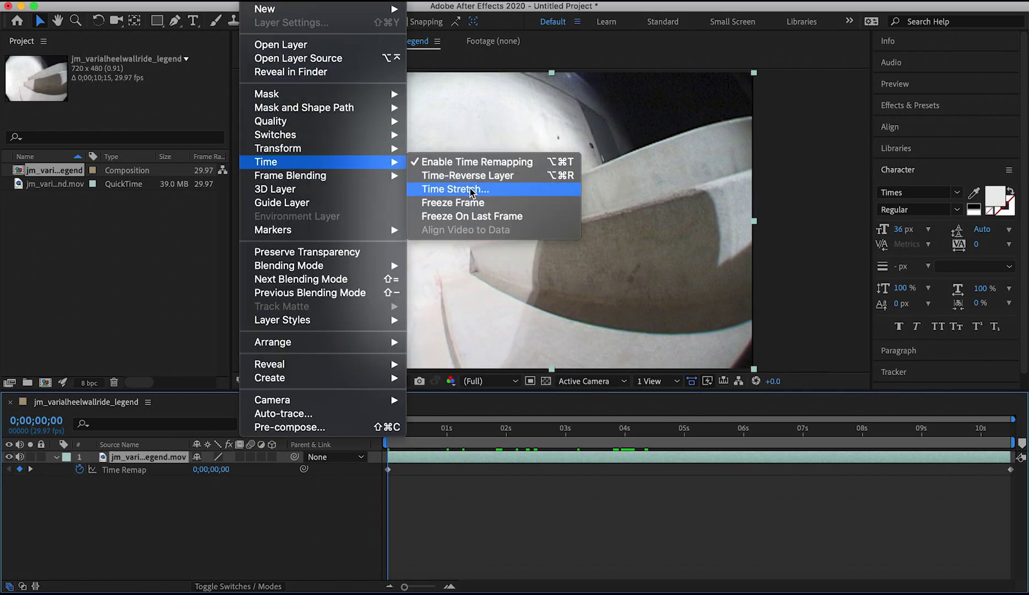
click(313, 516)
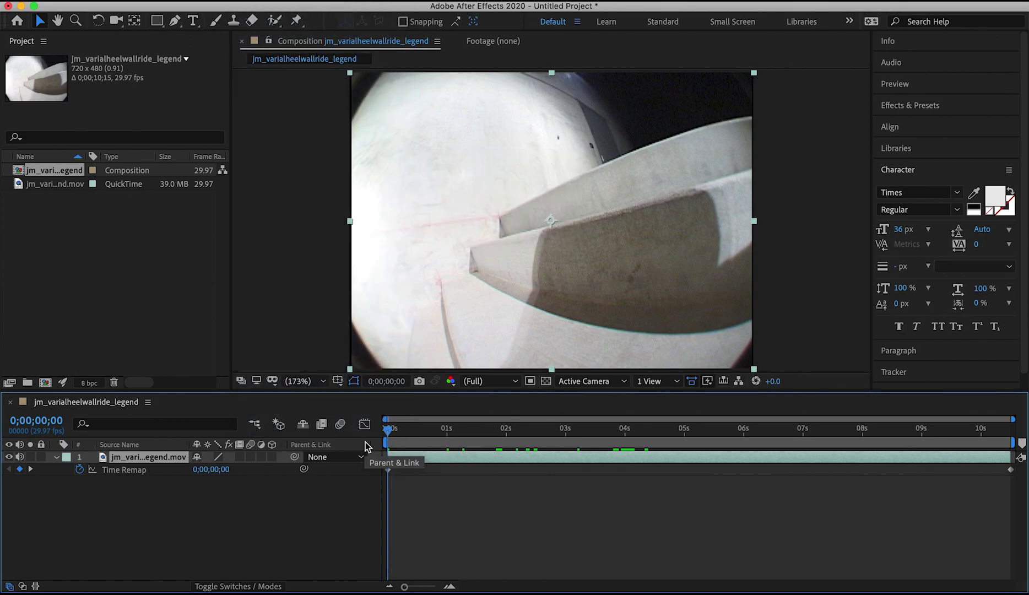
drag(451, 437, 626, 436)
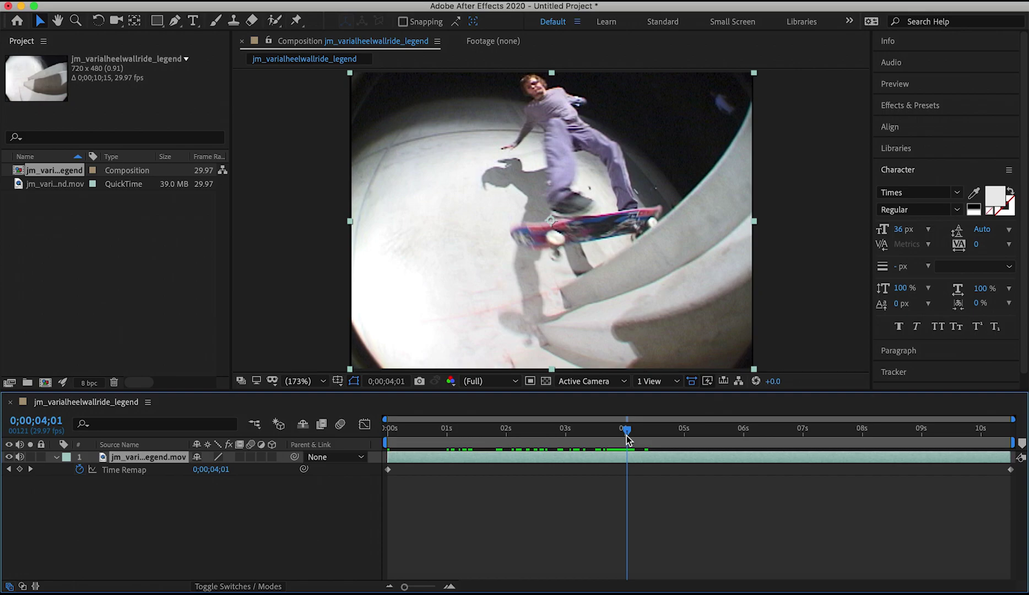
mouse_move(629, 438)
mouse_down()
mouse_move(617, 435)
mouse_move(630, 439)
mouse_up()
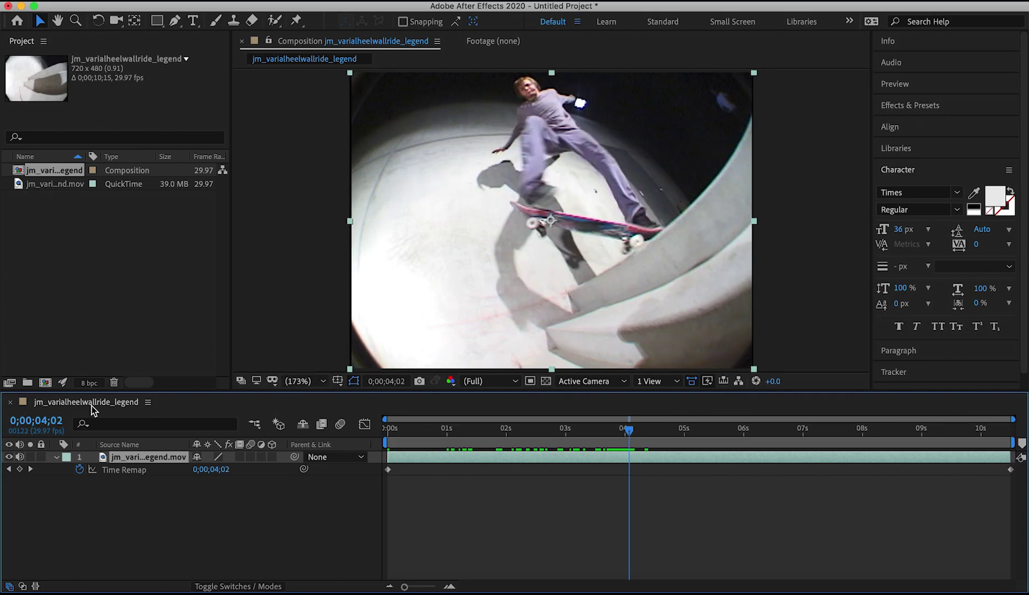
Add Time Remap keyframes at 0;00;04;02 and 0;00;04;25 around the trick.
click(21, 470)
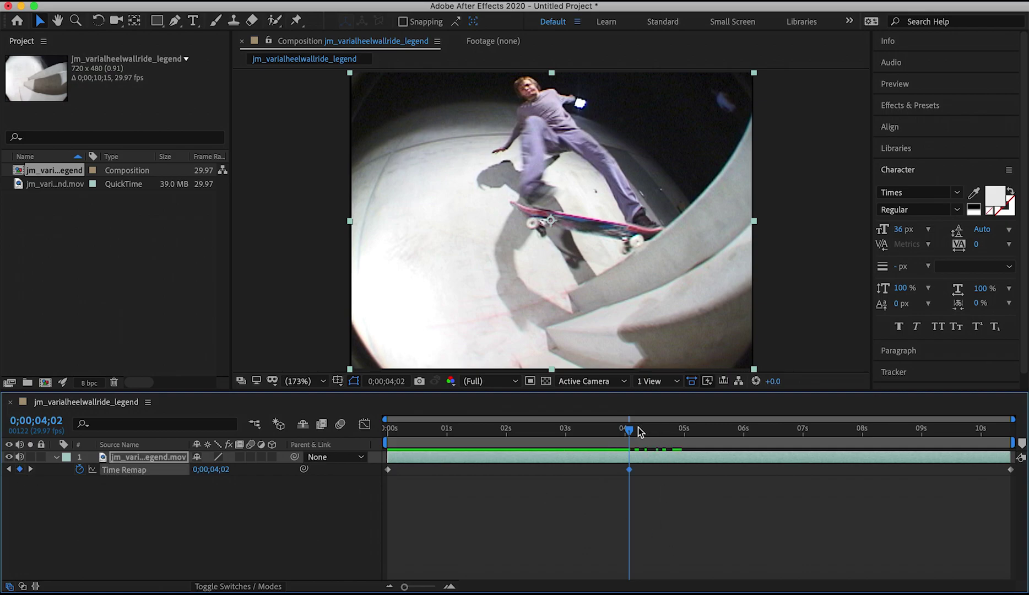
drag(629, 429, 672, 442)
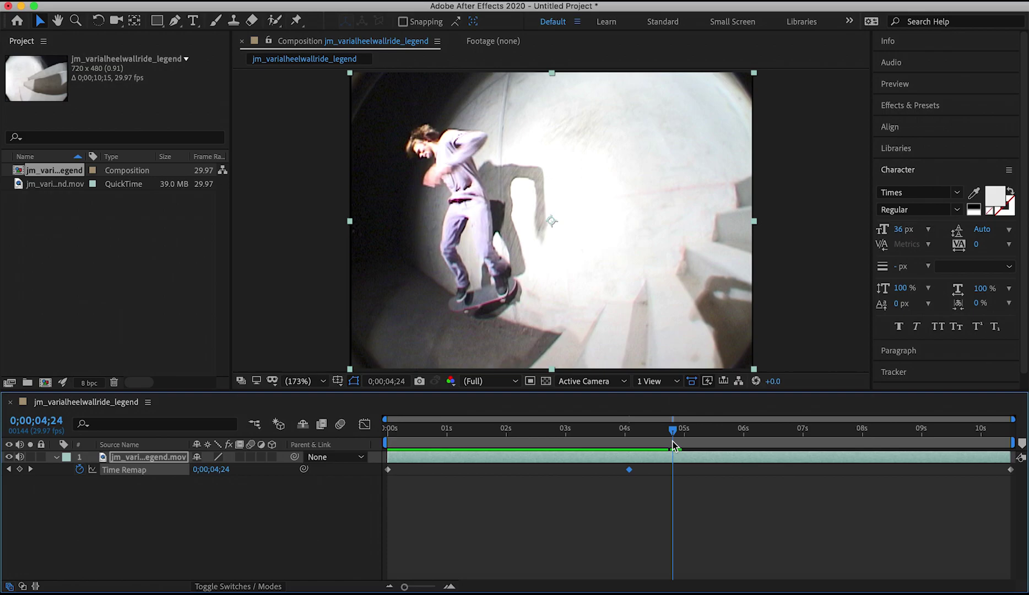
drag(672, 441, 673, 441)
drag(672, 441, 673, 442)
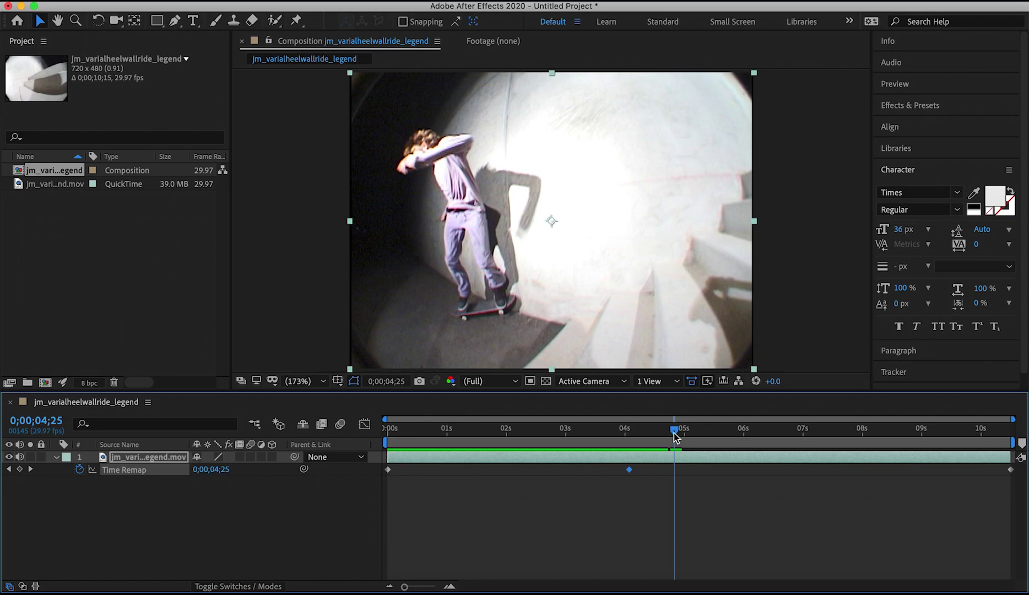
mouse_move(674, 435)
mouse_down()
mouse_move(707, 438)
mouse_move(665, 437)
mouse_move(676, 438)
mouse_up()
click(20, 469)
click(364, 424)
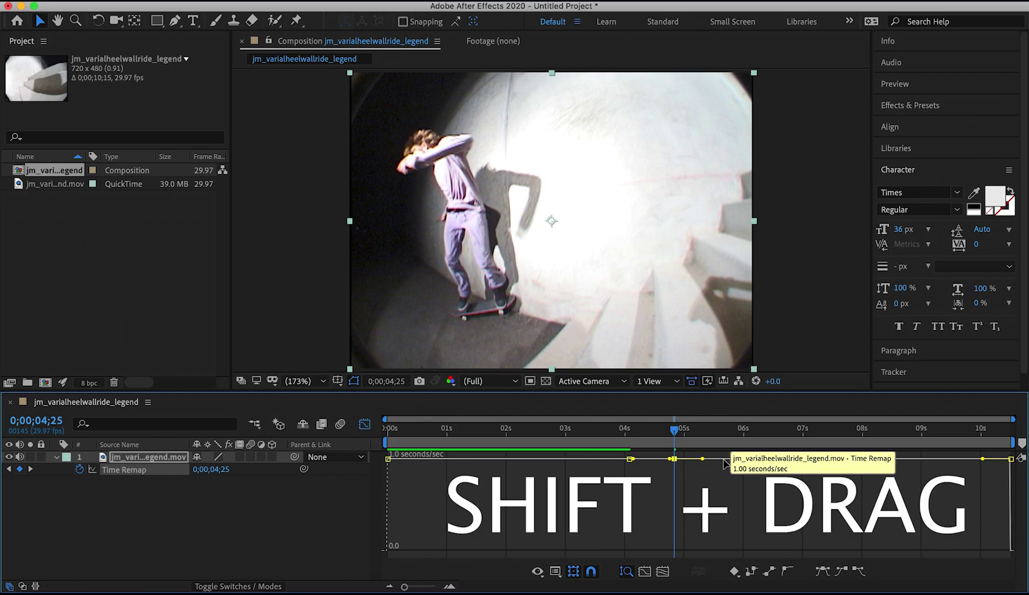
Shift the trick-end Time Remap keyframe 12 frames later, to about 0;00;05;21.
drag(726, 464, 775, 476)
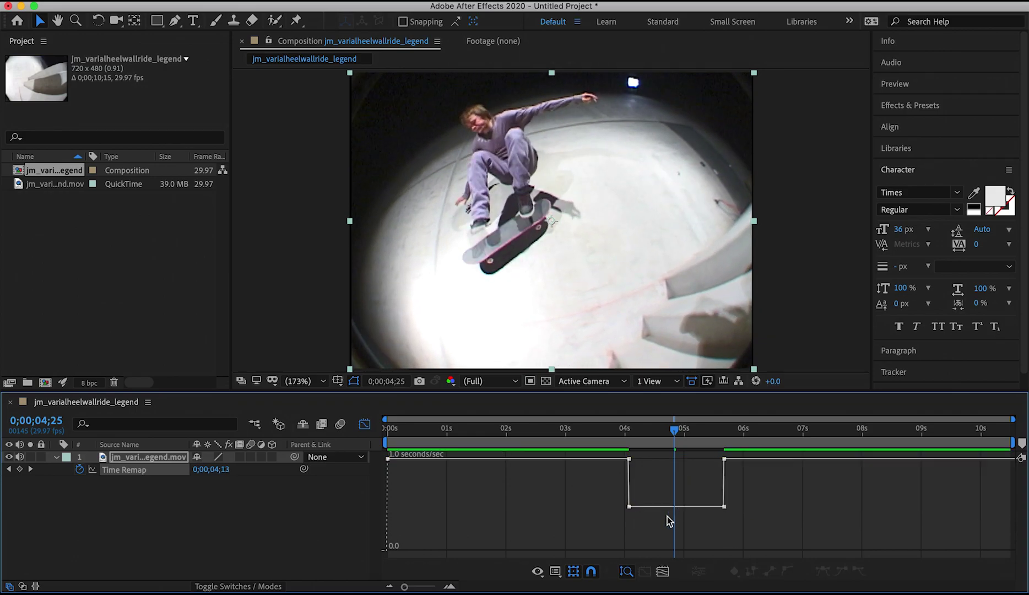
Ease the lower speed-graph keyframes into a smooth dip, with influence near 20.47%.
click(630, 507)
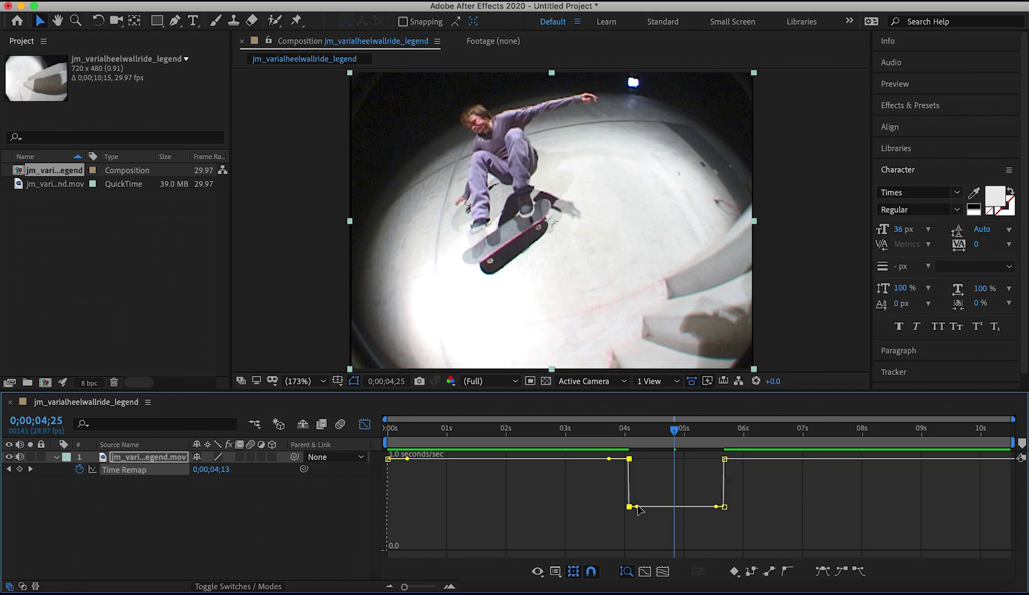
drag(638, 509, 638, 468)
click(633, 431)
mouse_move(636, 468)
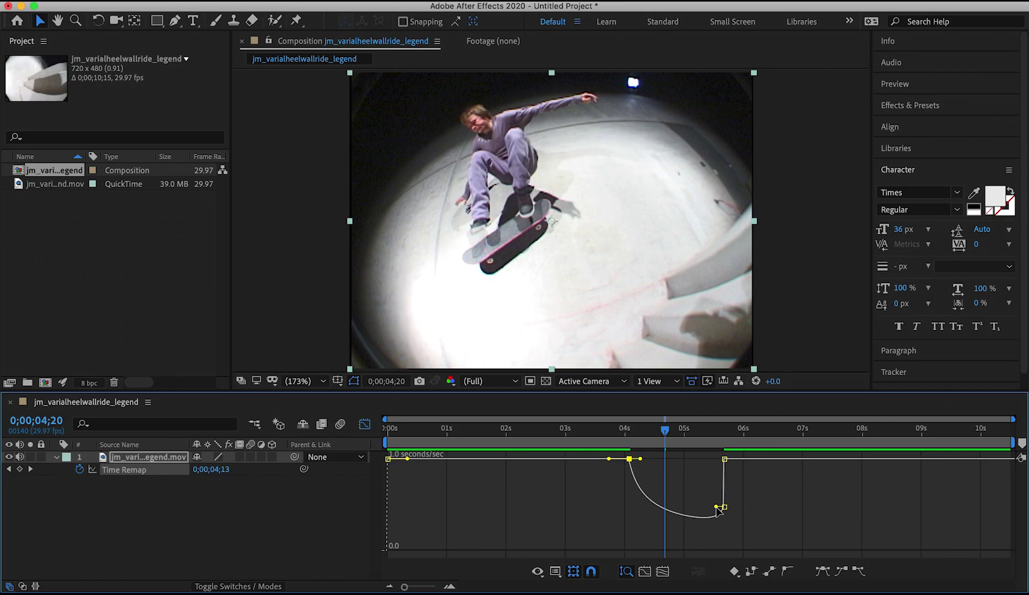
drag(716, 507, 712, 464)
drag(632, 434, 714, 460)
click(567, 440)
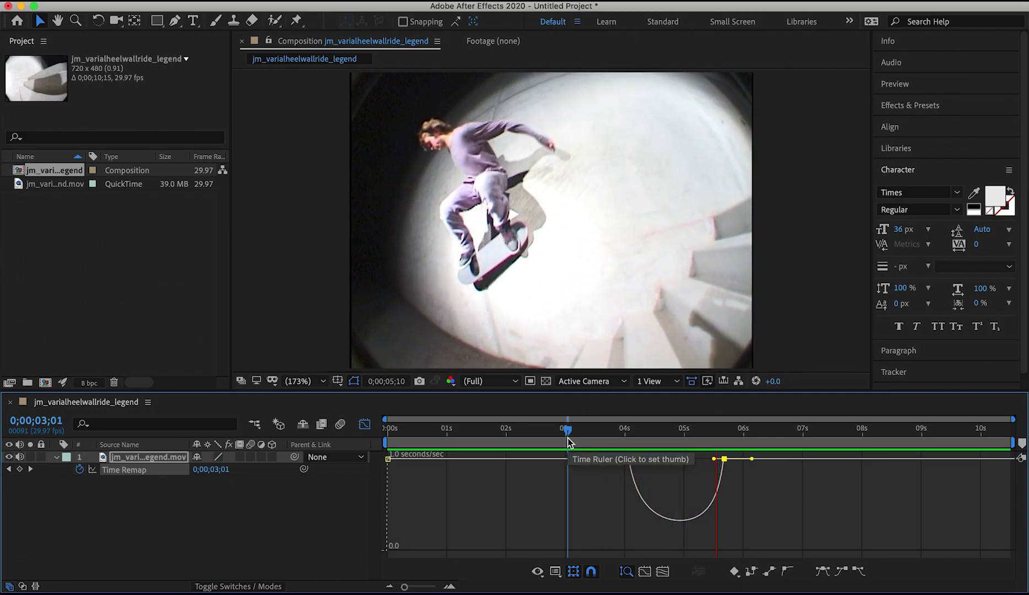
Move one Time Remap keyframe 24 frames later and the last 7 frames earlier, previewing.
click(818, 474)
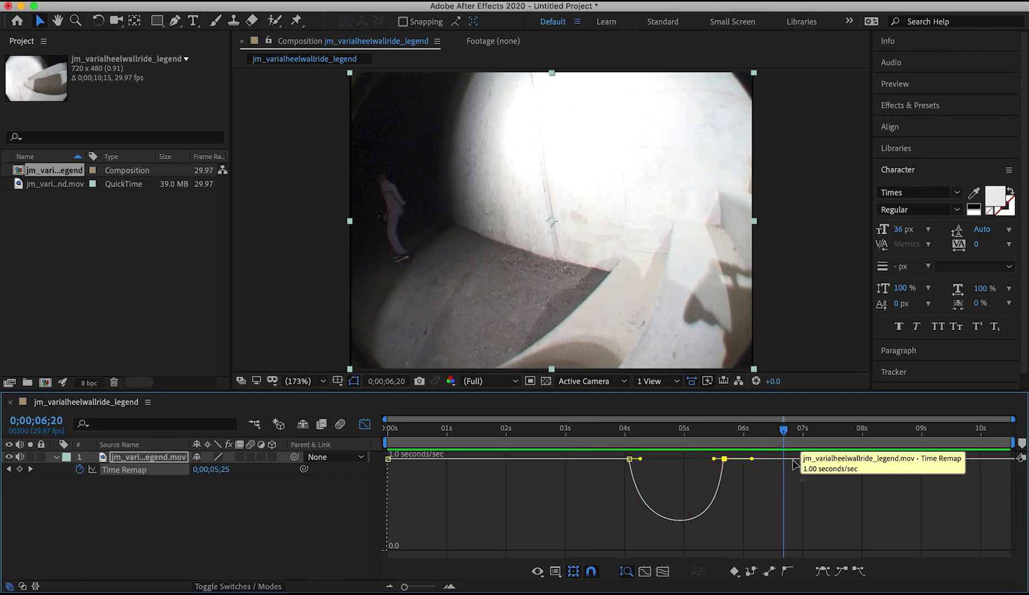
drag(793, 464, 841, 465)
click(606, 431)
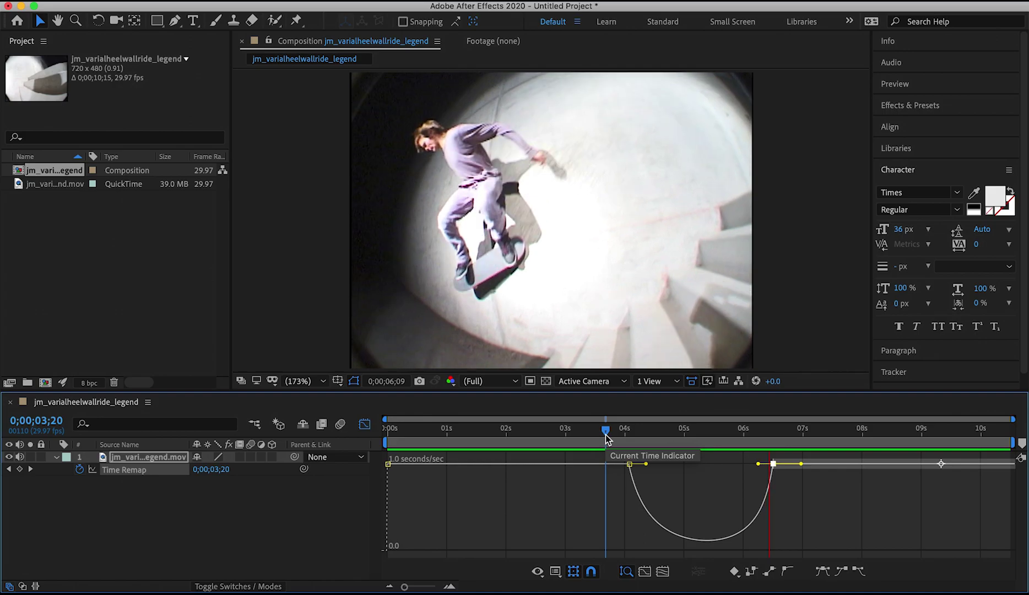
key(space)
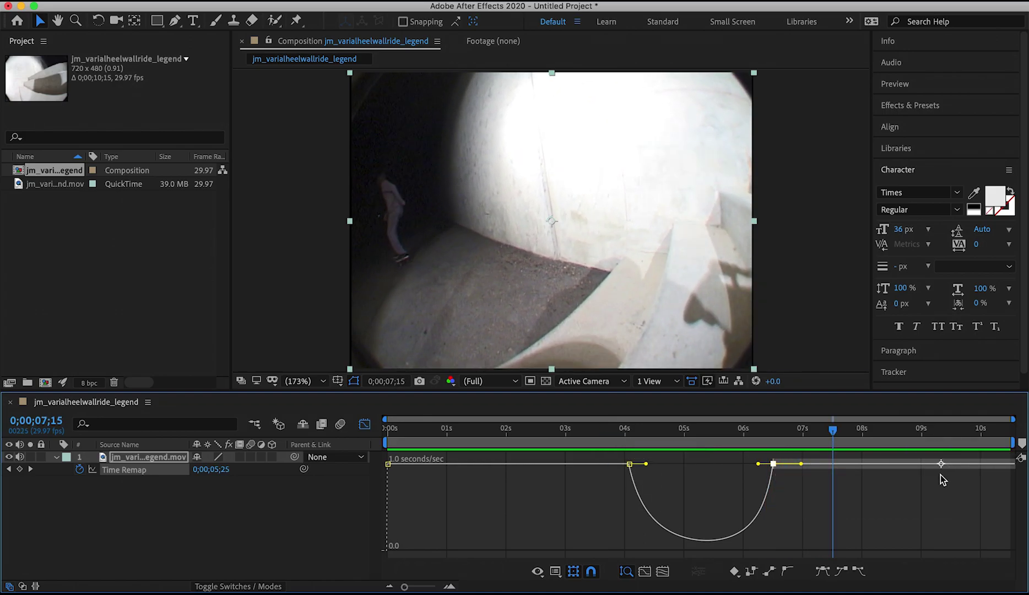
drag(940, 475, 859, 459)
click(609, 429)
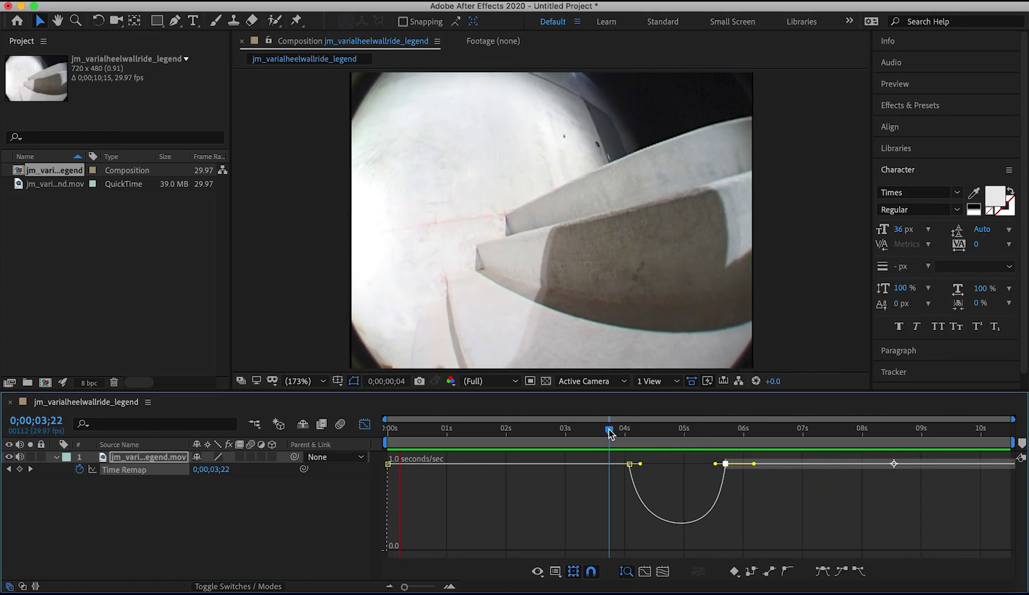
key(space)
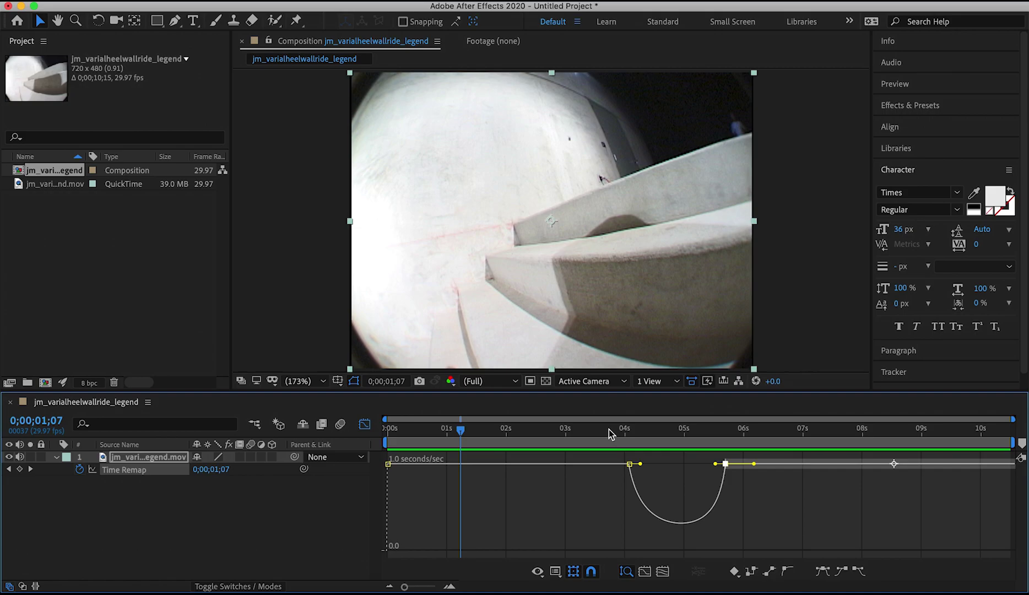
drag(567, 436, 677, 453)
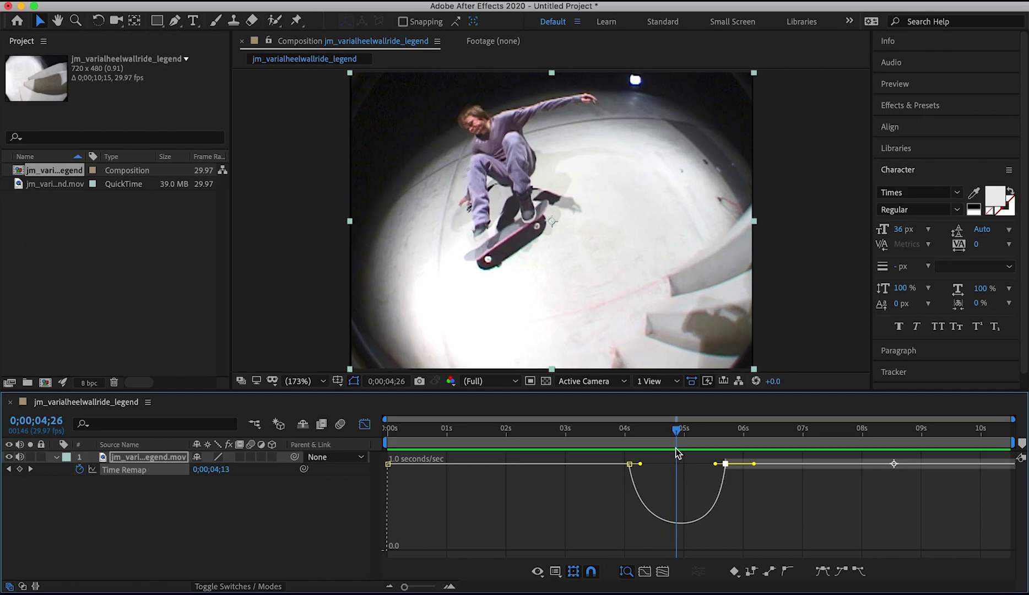
Add a Time Remap keyframe at 0;00;04;26 and ease its incoming and outgoing speed.
click(20, 469)
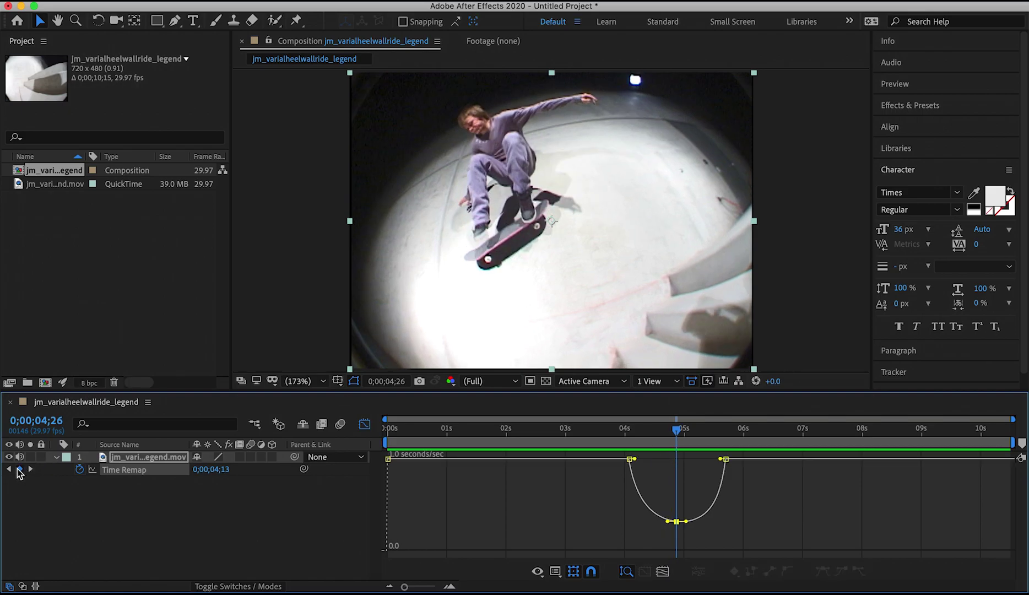
drag(686, 521, 678, 459)
drag(668, 520, 675, 460)
Preview the speed ramp several times from points between 0;00;03;08 and 0;00;04;02.
click(594, 429)
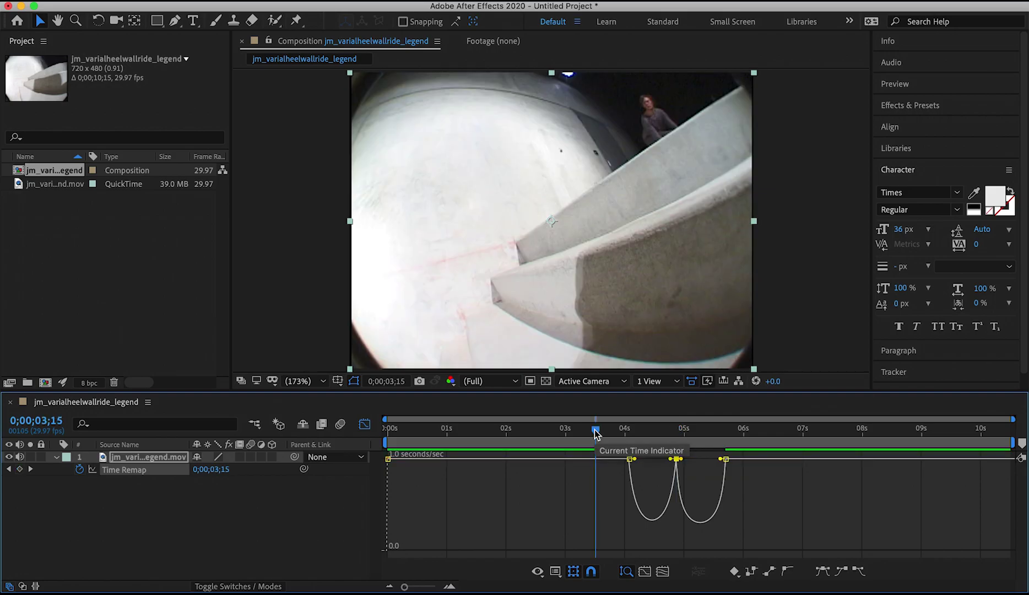
key(space)
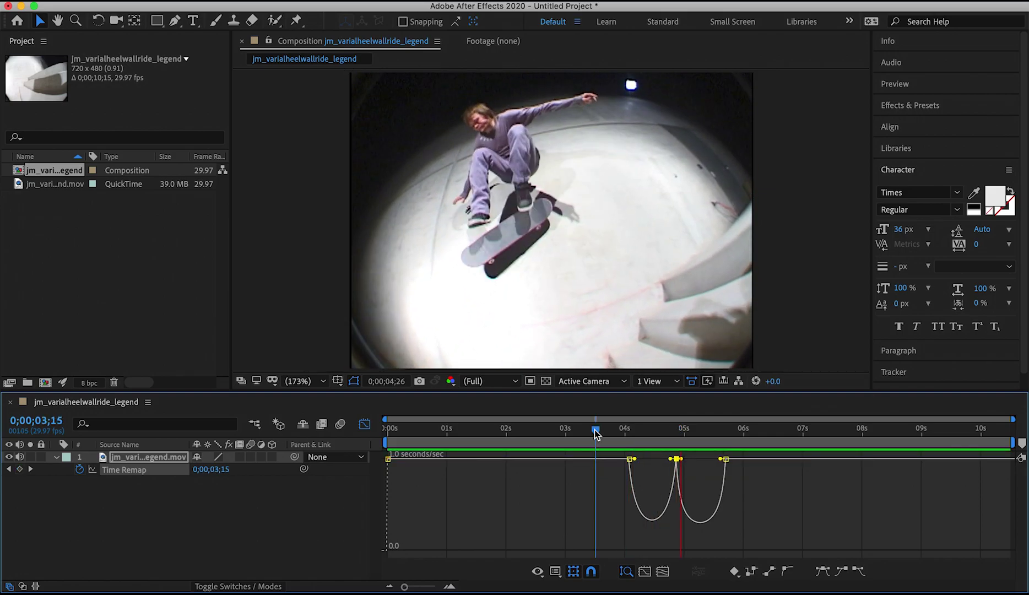
key(space)
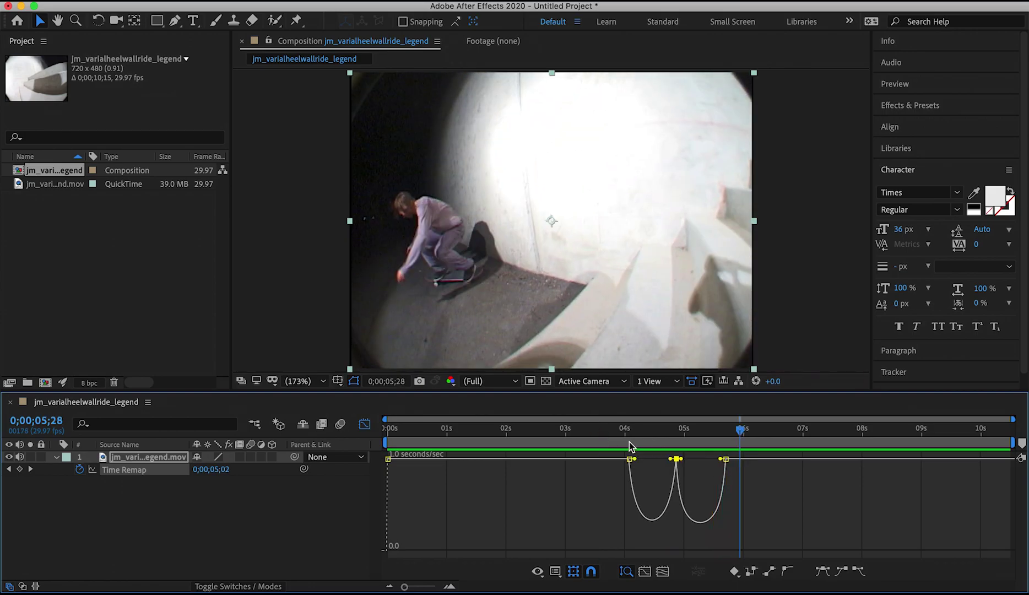
click(630, 442)
key(space)
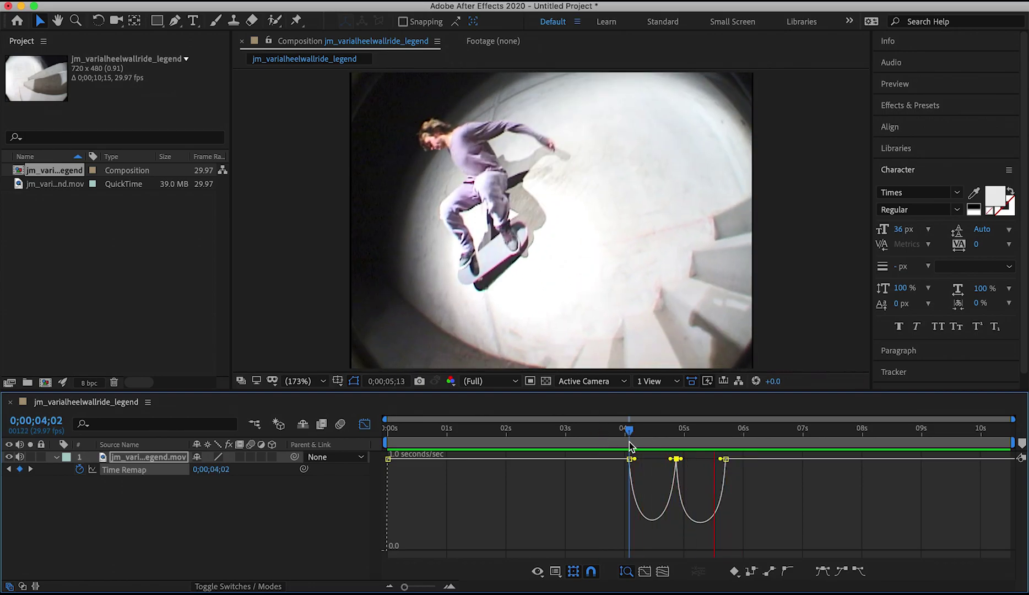
click(619, 438)
key(space)
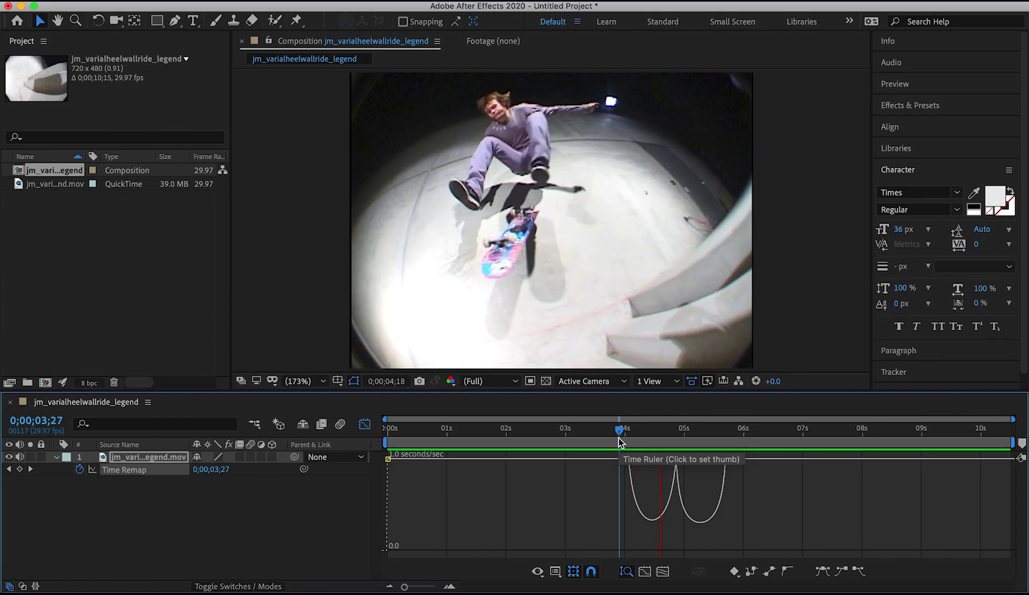
key(space)
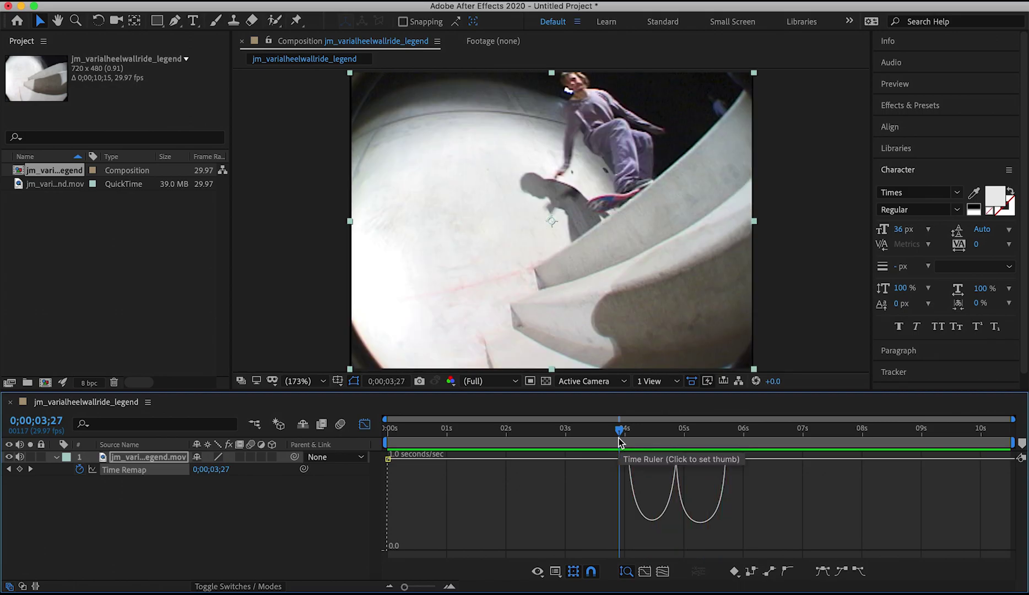
key(space)
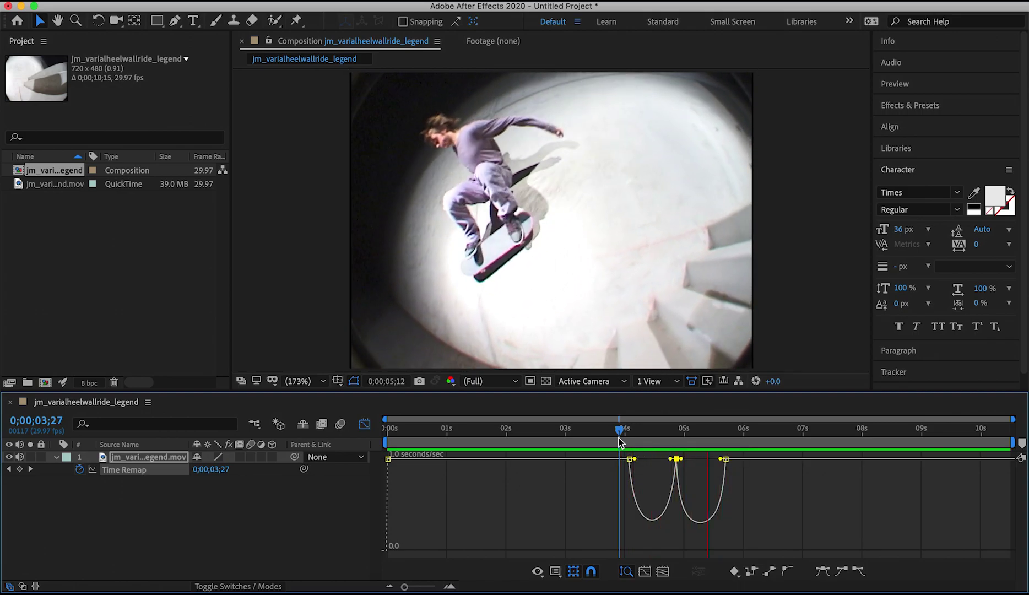
key(space)
click(582, 437)
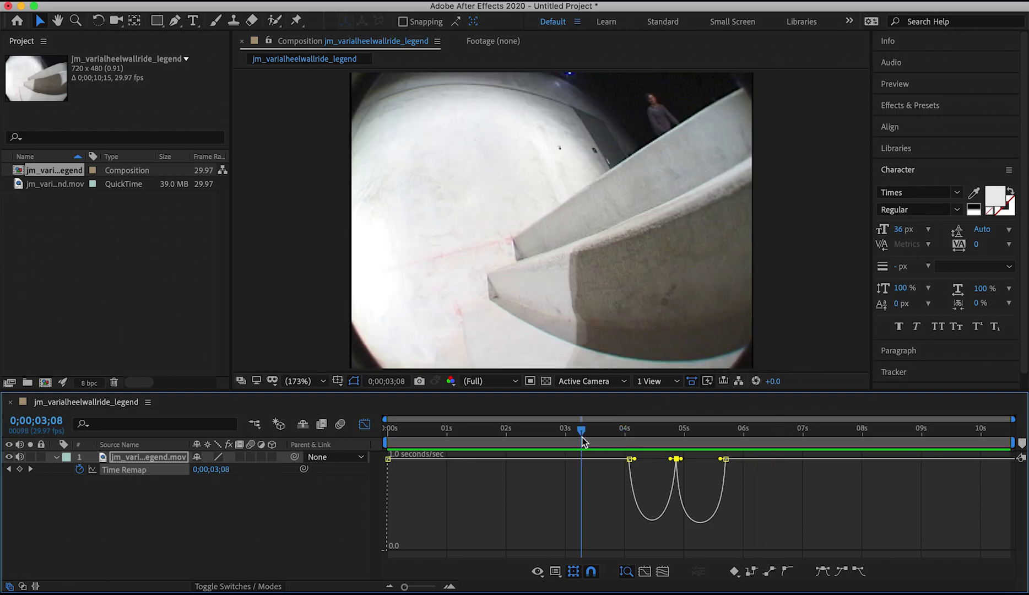
key(space)
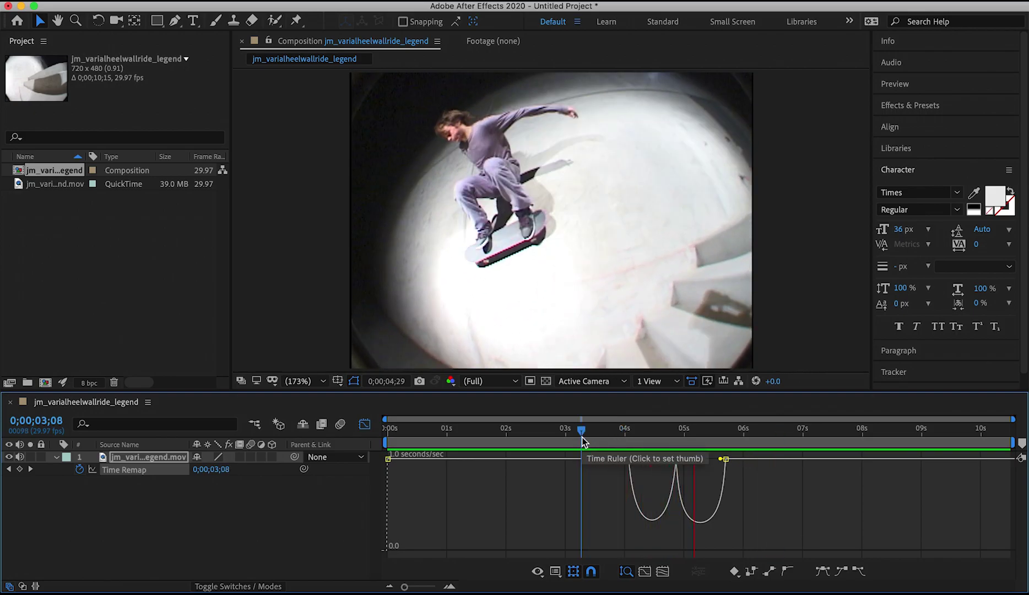
key(space)
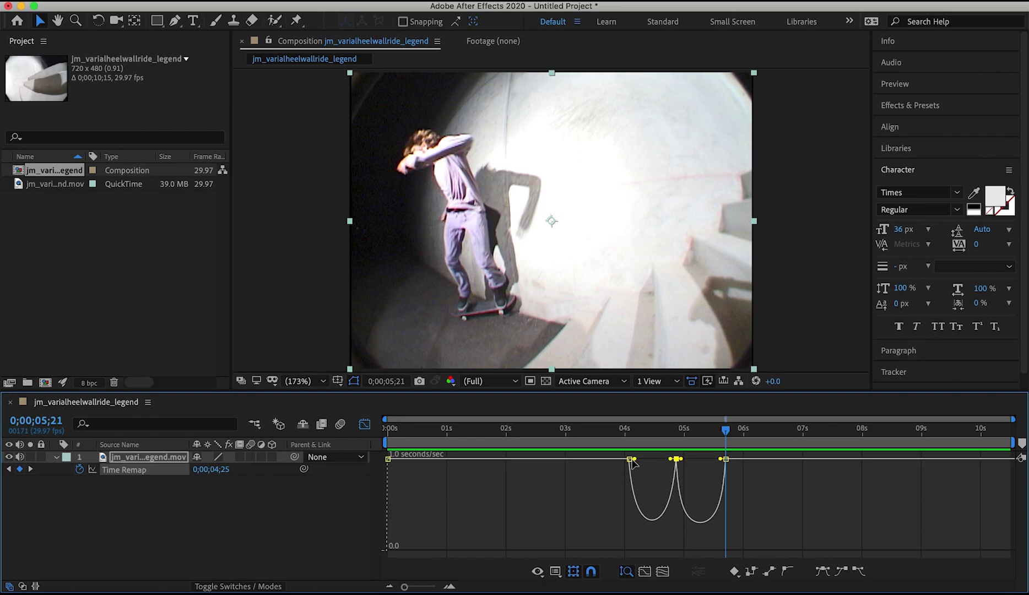
Delete the middle Time Remap keyframe and preview the ramp from 0;00;03;16.
key(j)
key(Delete)
click(598, 442)
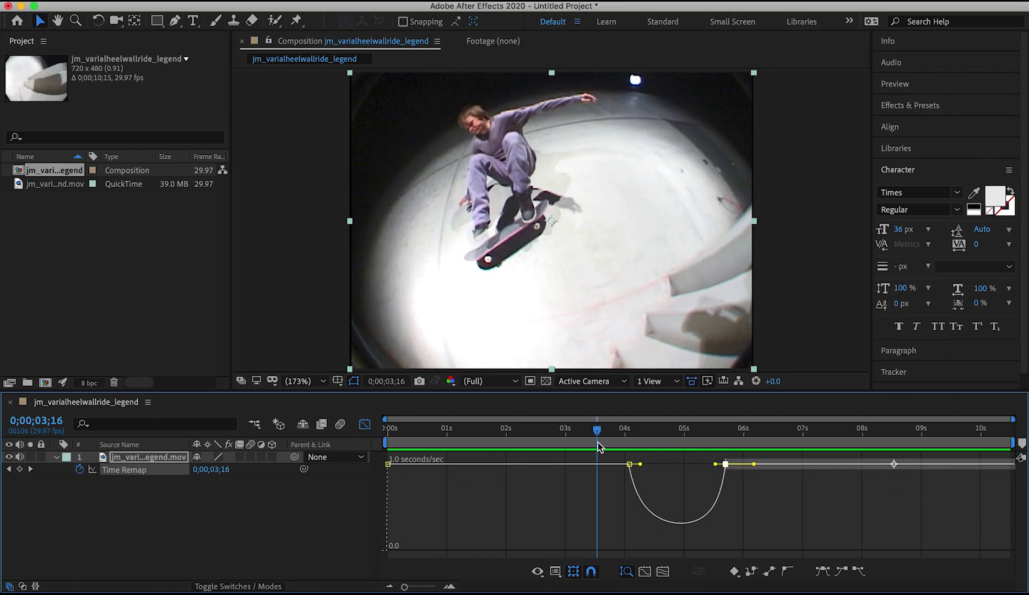
key(space)
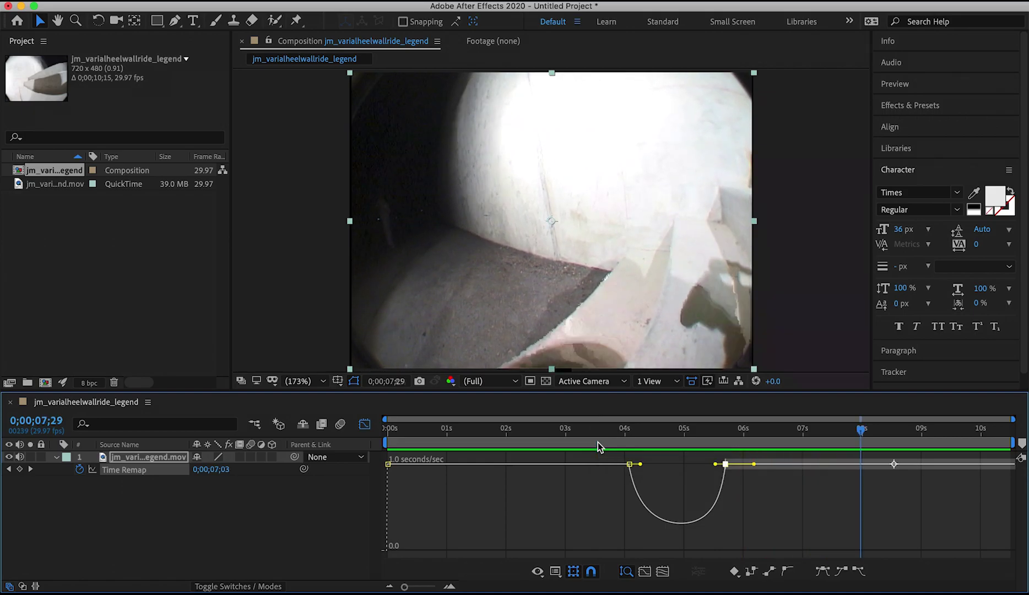
click(540, 436)
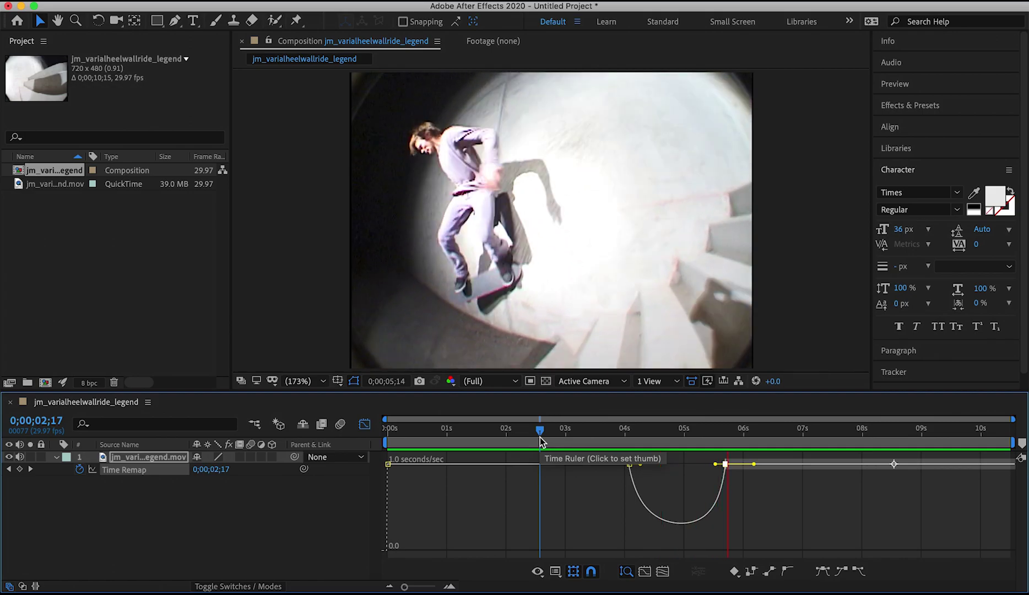
key(space)
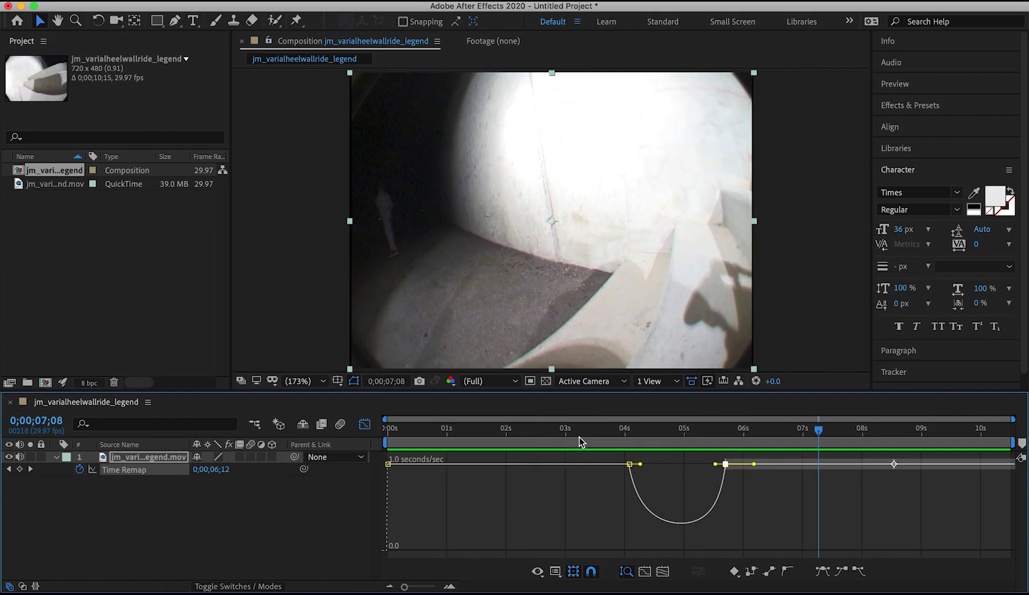
click(579, 436)
click(537, 436)
drag(610, 436, 546, 436)
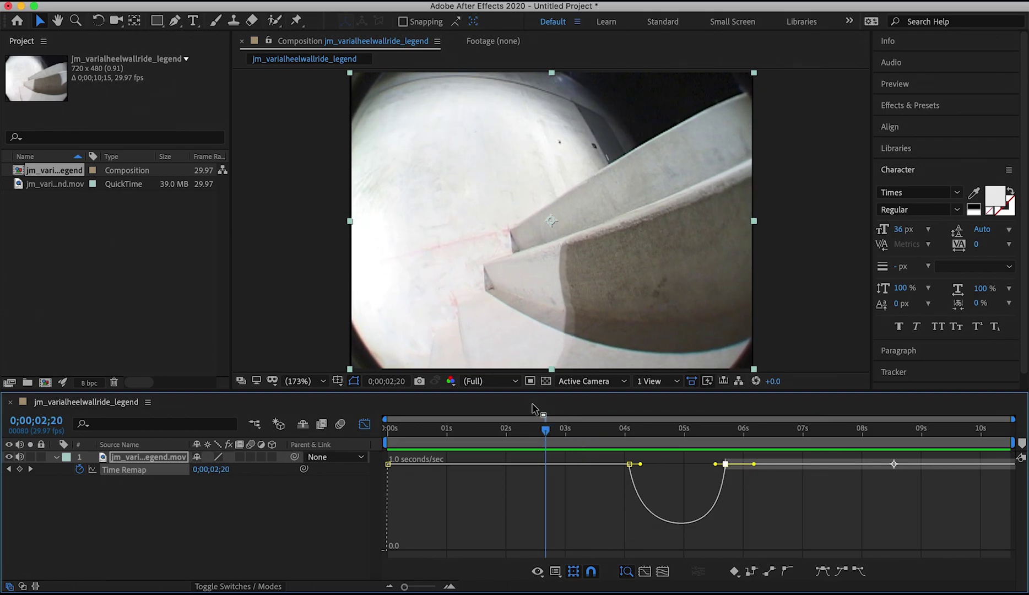
click(198, 1)
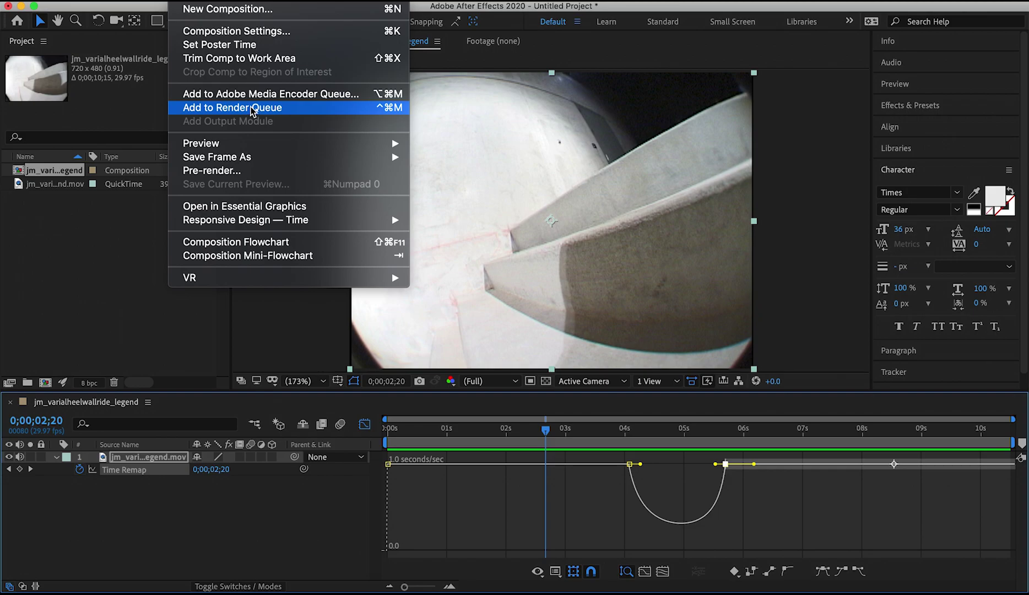
Queue the comp with frame blending Off, Lower Field First, and motion blur Off.
click(372, 108)
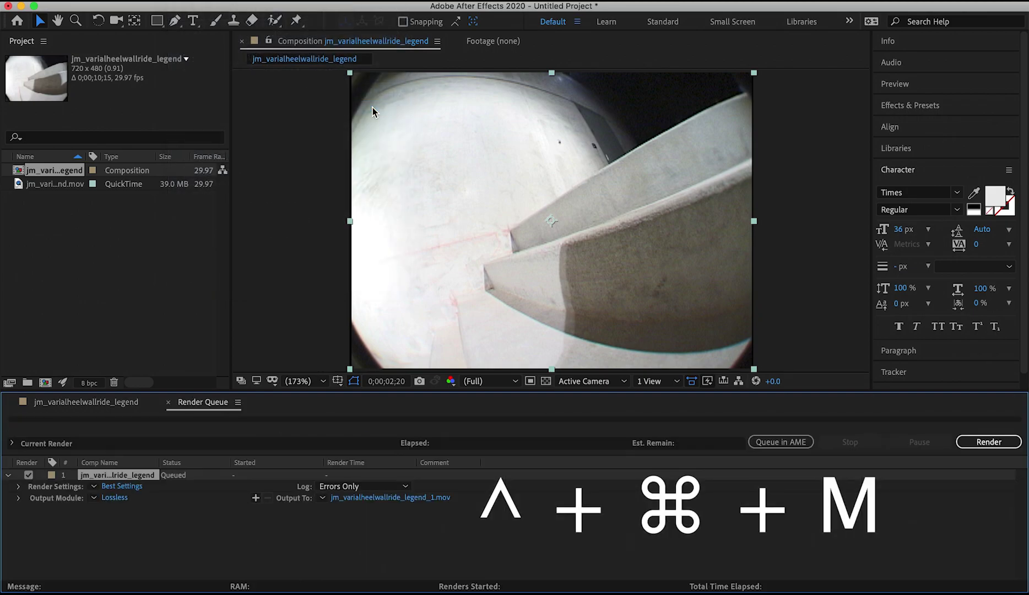
click(113, 488)
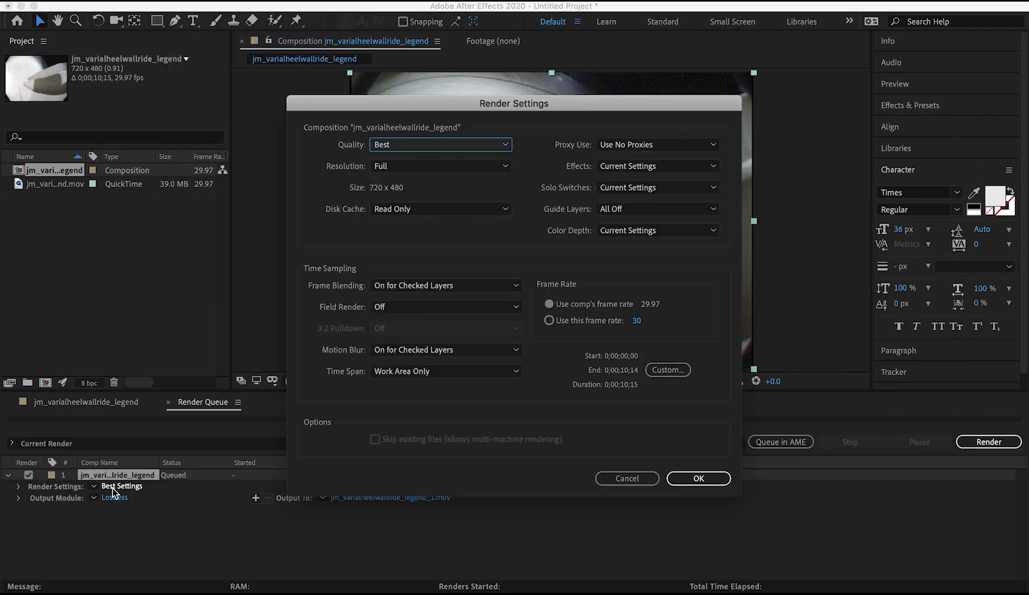
click(420, 283)
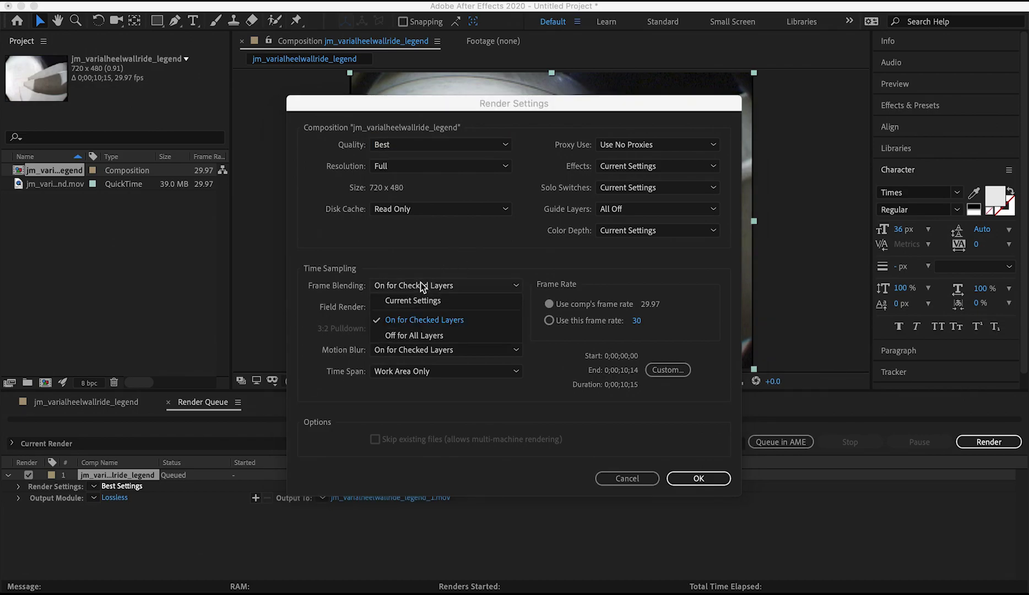
click(361, 238)
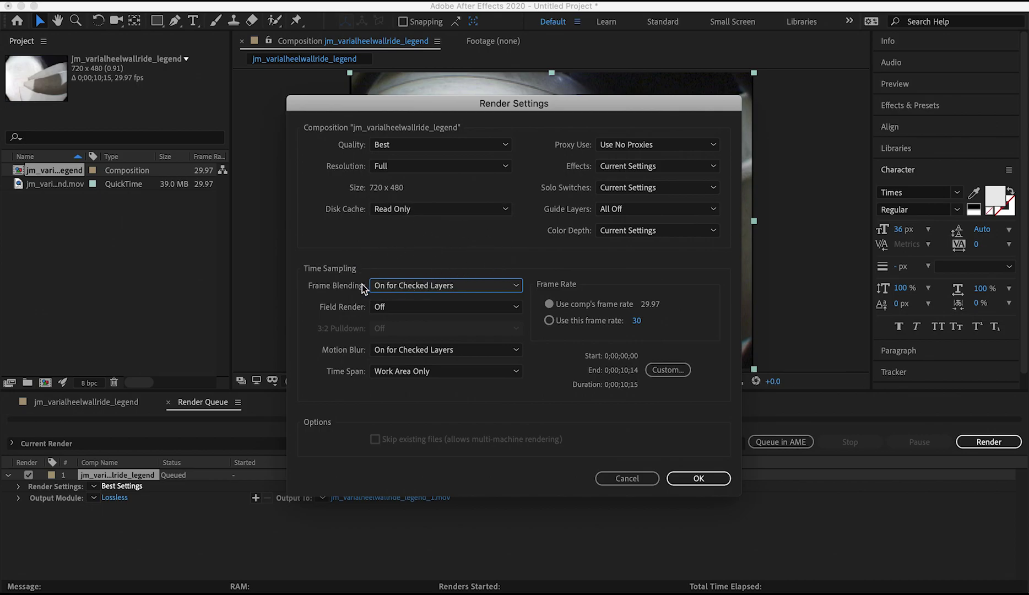
click(430, 287)
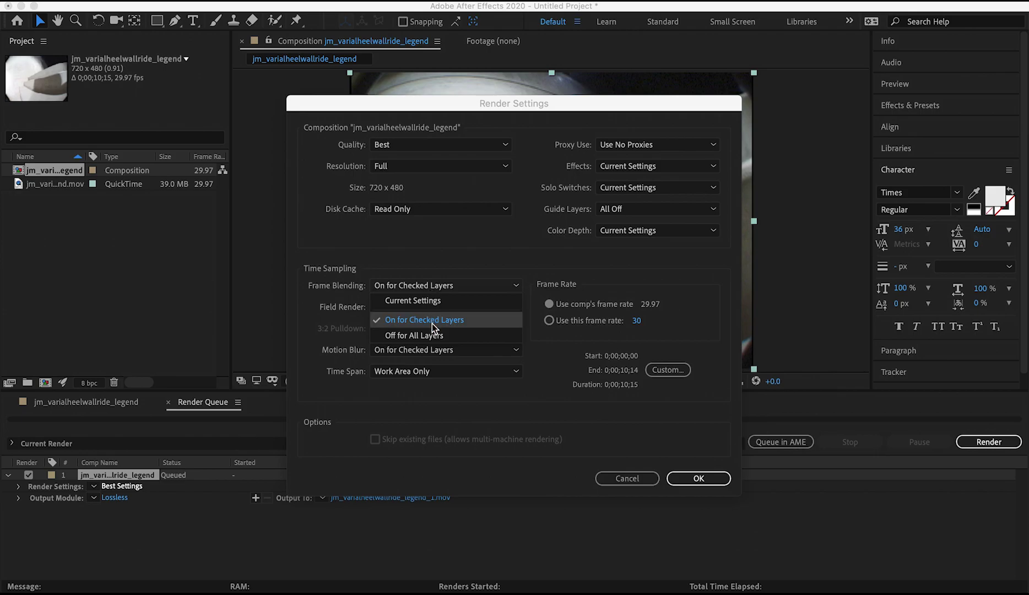
click(433, 331)
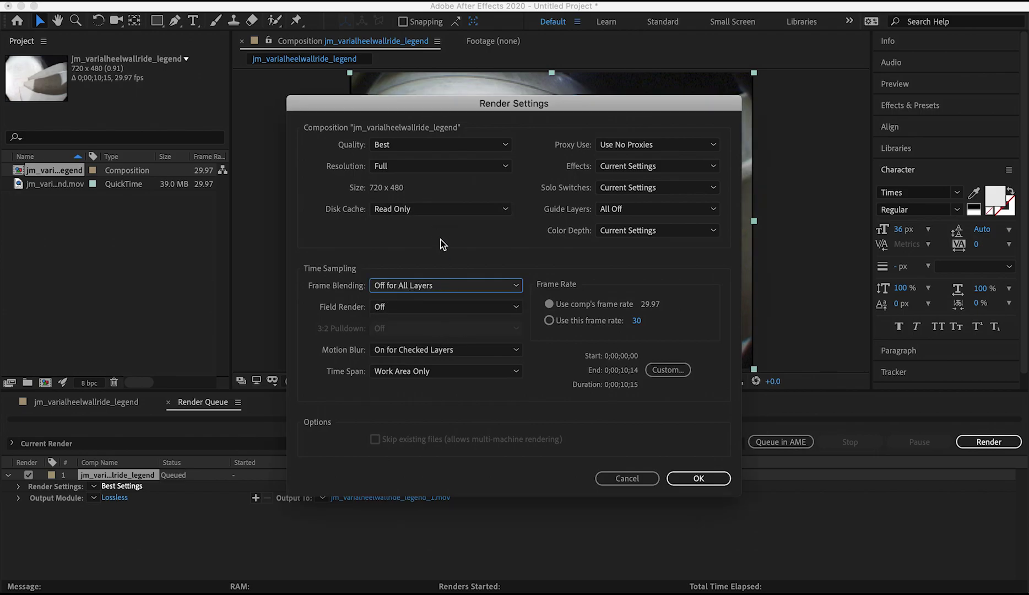
click(399, 308)
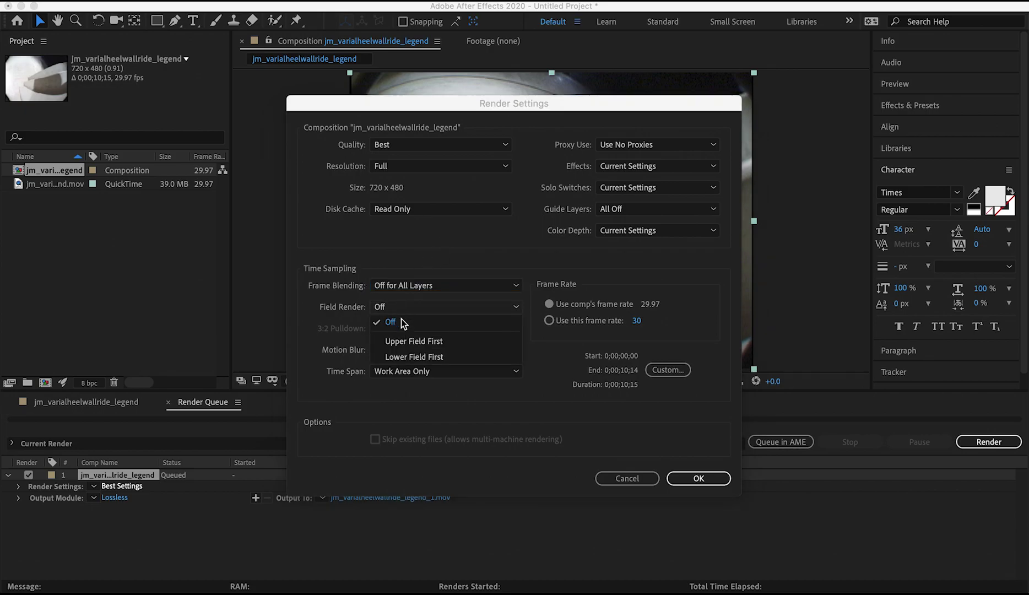
click(409, 357)
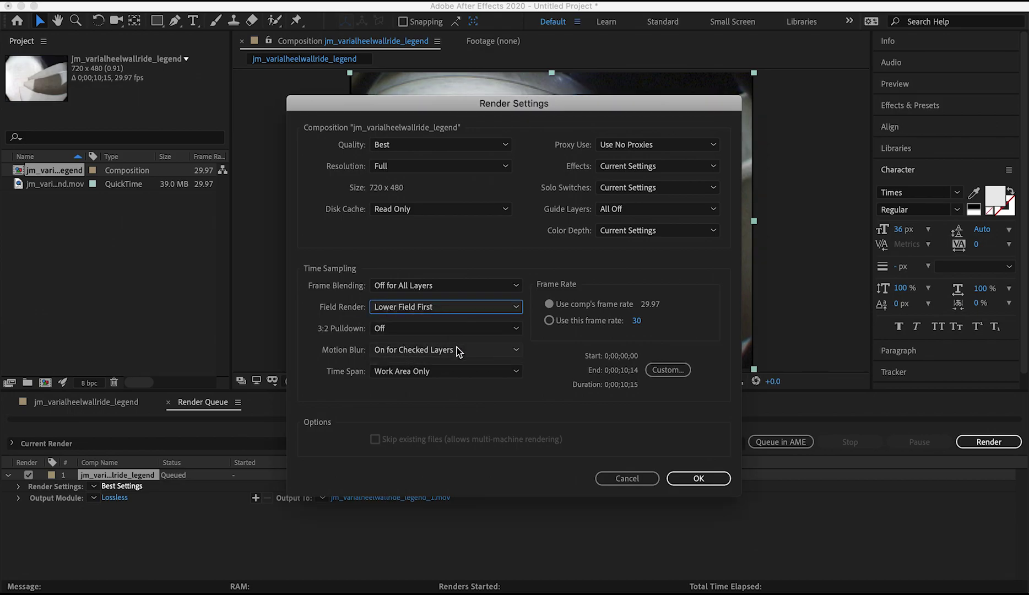
click(402, 349)
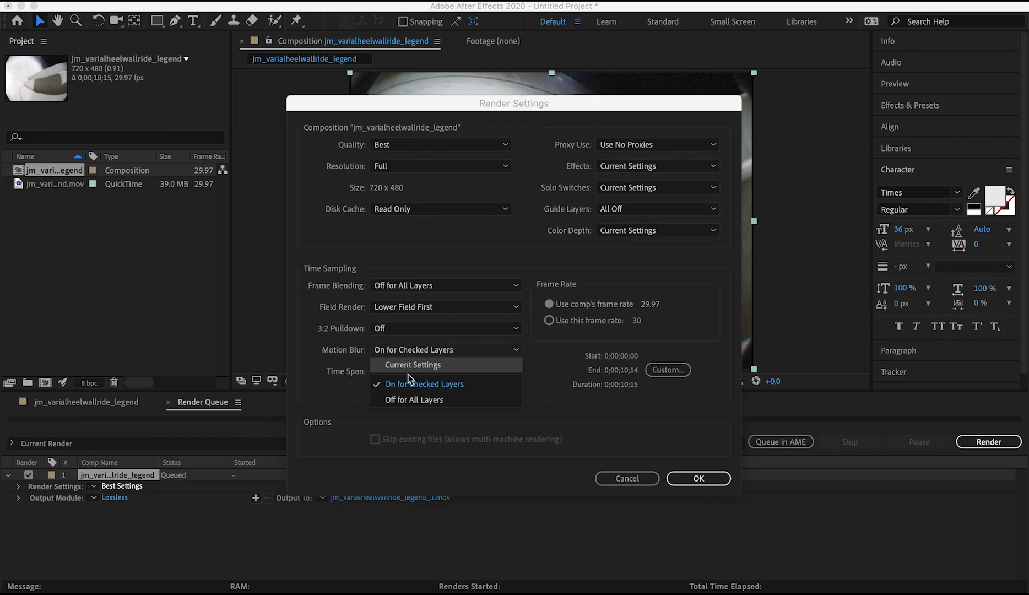
click(415, 397)
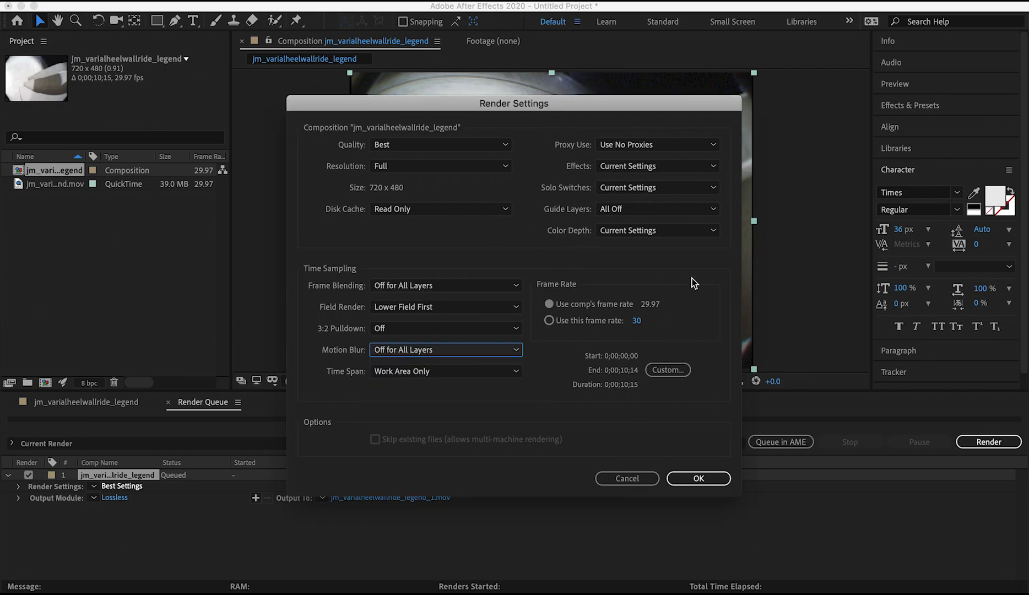
click(698, 479)
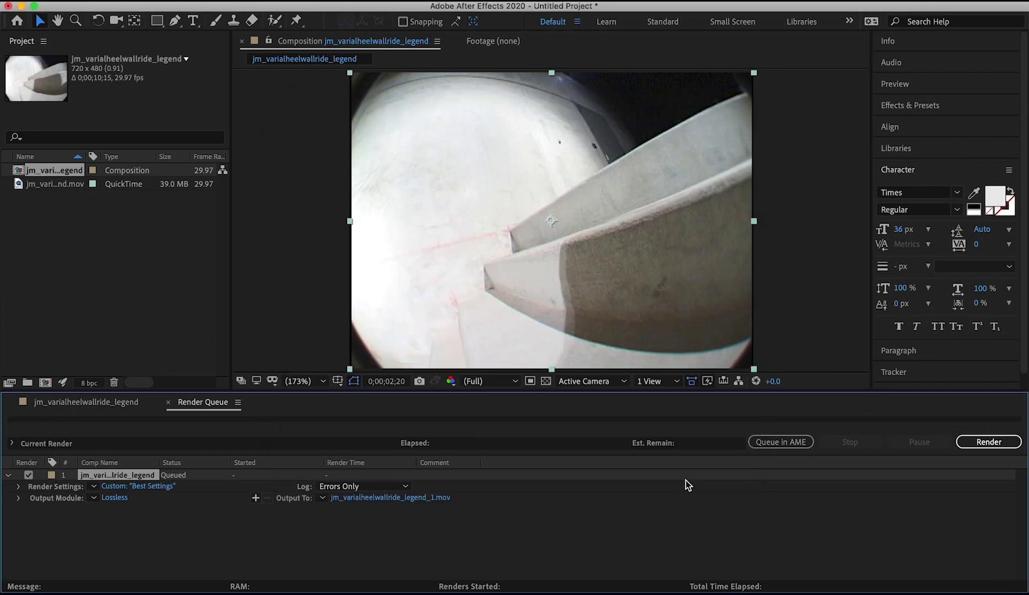
Change the output module's QuickTime video codec from Animation to DV50 NTSC.
click(114, 498)
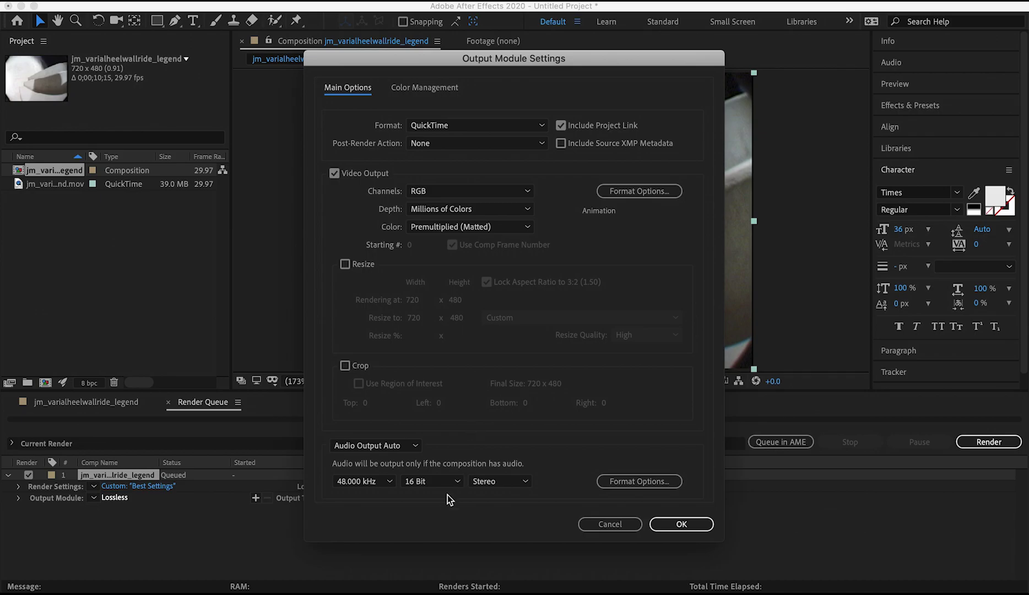
click(642, 191)
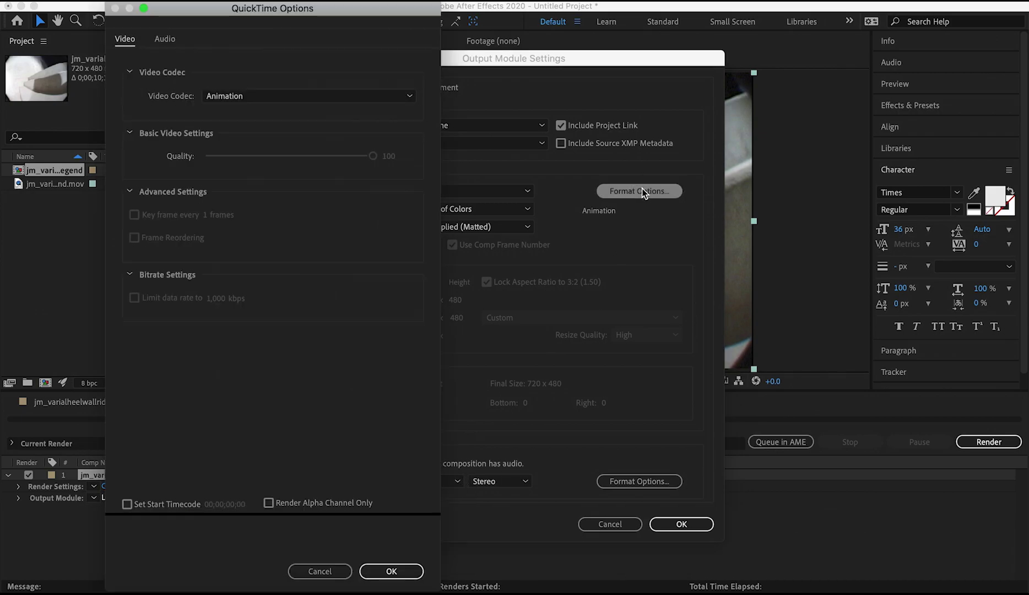
click(257, 93)
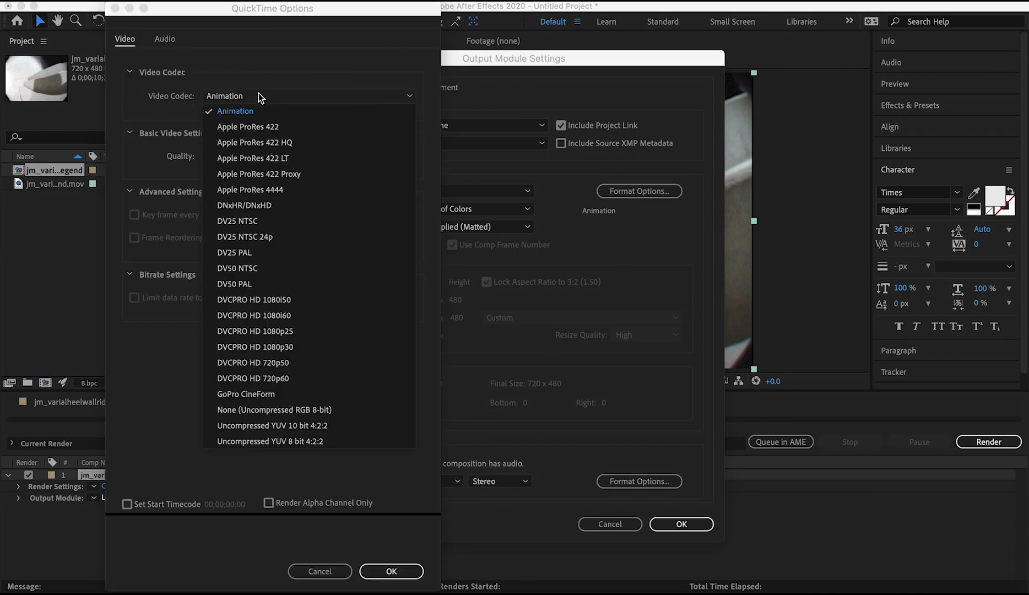
click(270, 270)
click(390, 571)
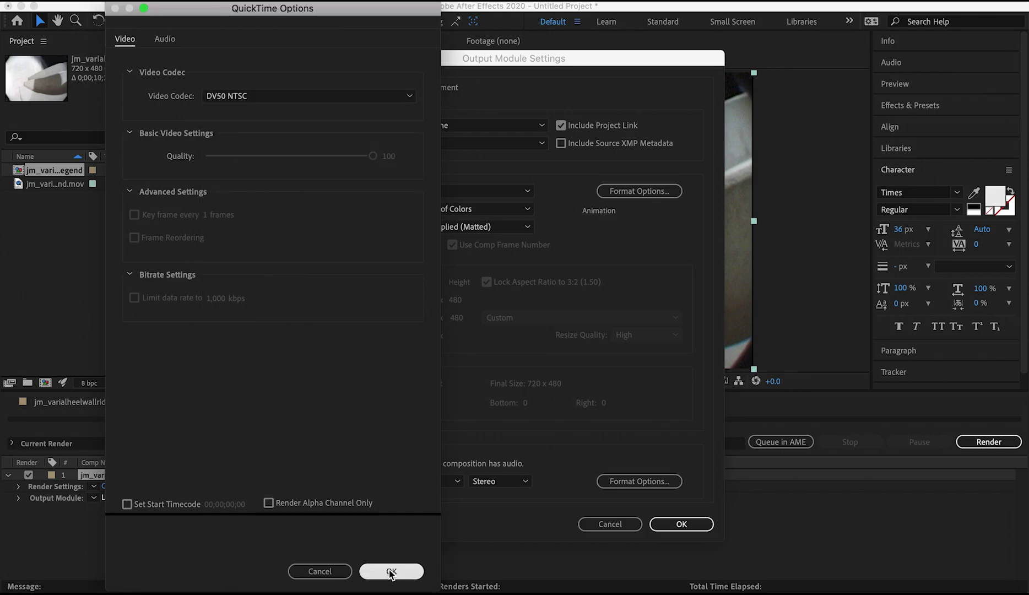
Set the output audio bit depth to 32 Bit and confirm the output module.
click(420, 484)
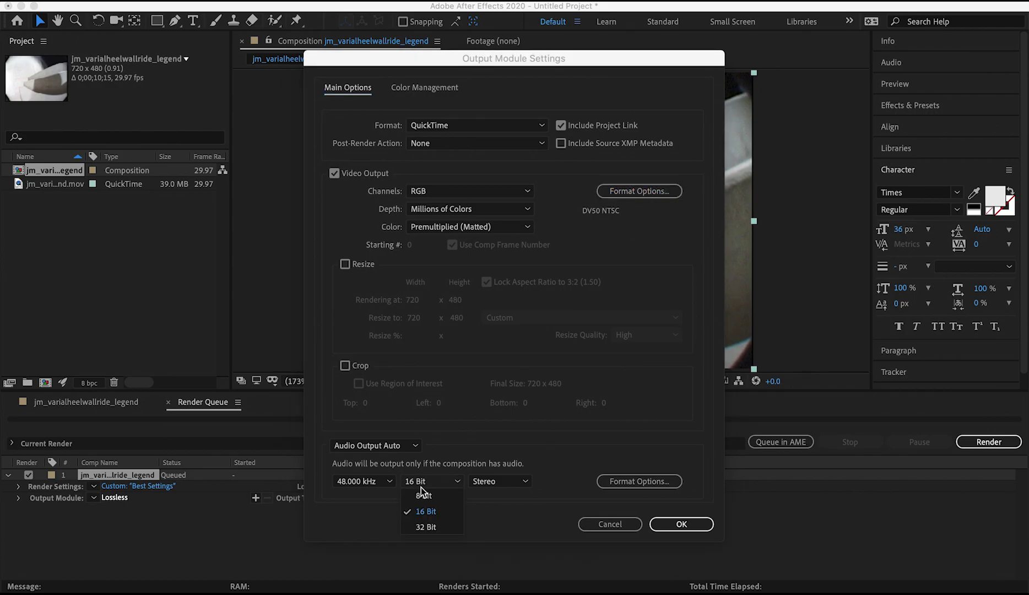
click(423, 526)
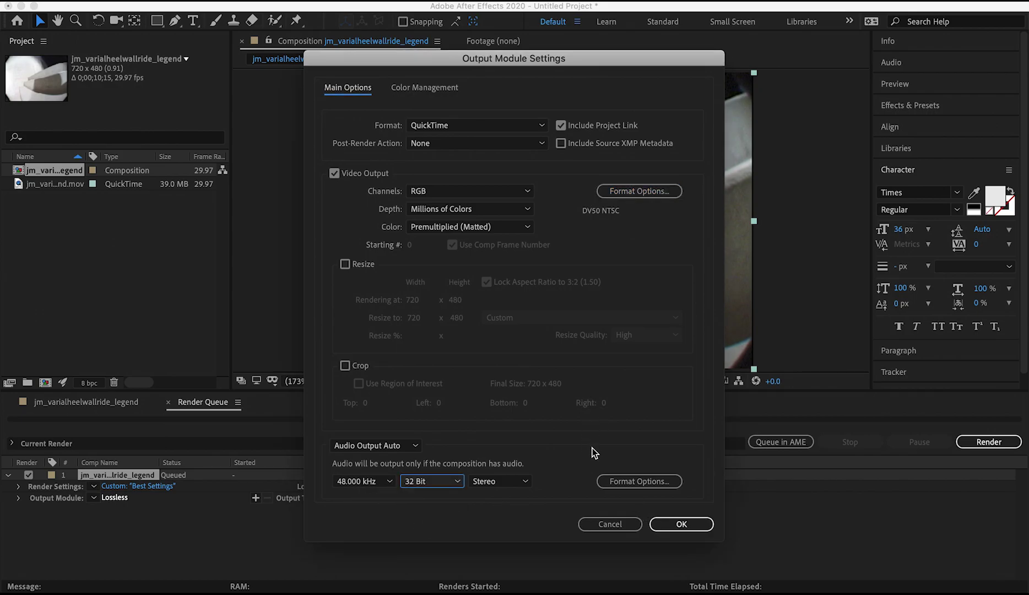
click(695, 523)
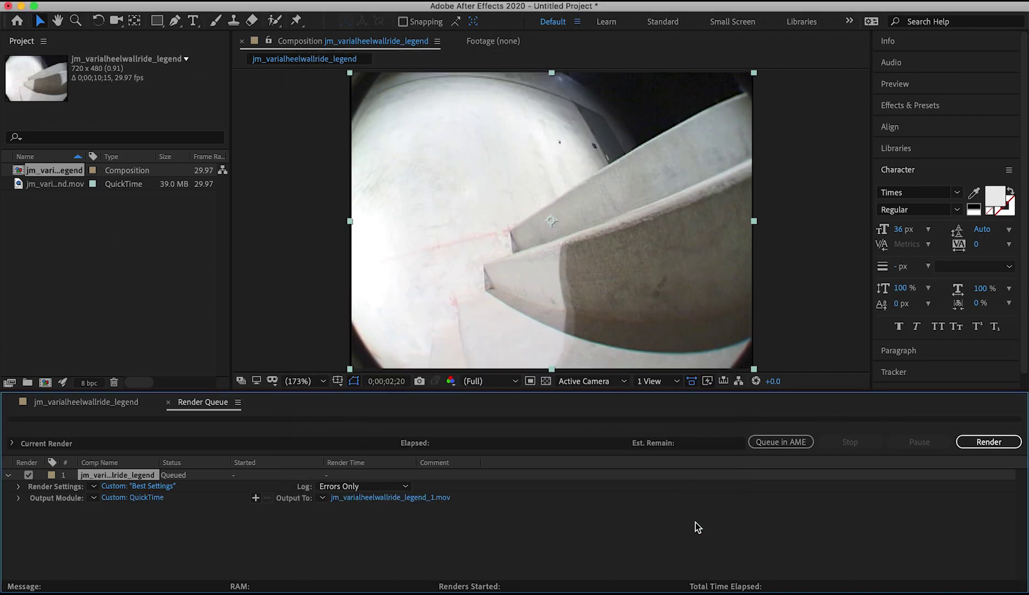
Render the queued jm_varialheelwallride_legend composition to jm_varialheelwallride_legend_1.mov.
click(972, 442)
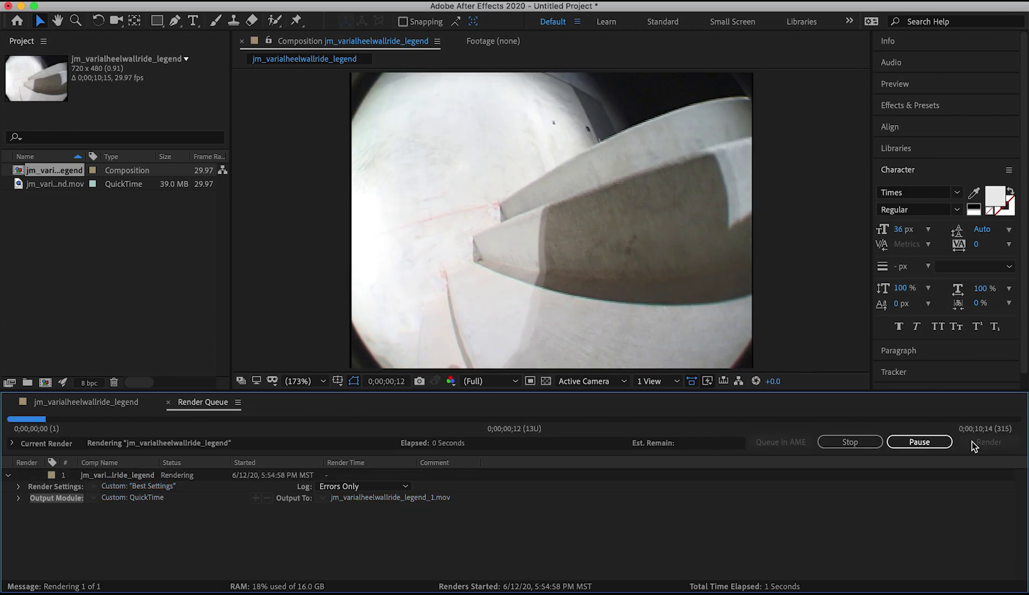